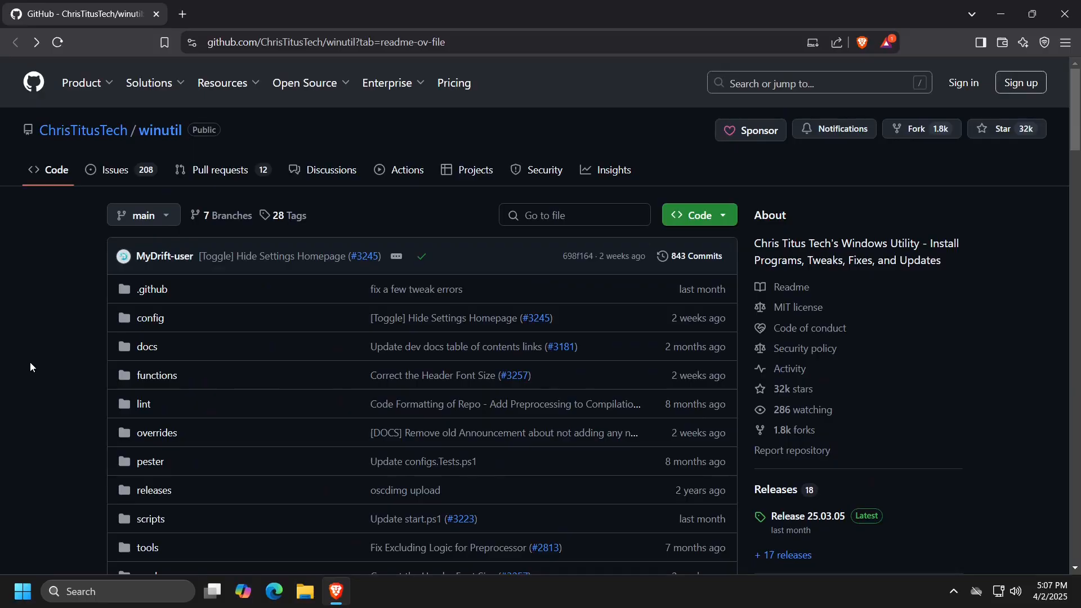
{"action": "scroll", "coordinate": [30, 363], "scroll_direction": "down", "scroll_amount": 2}
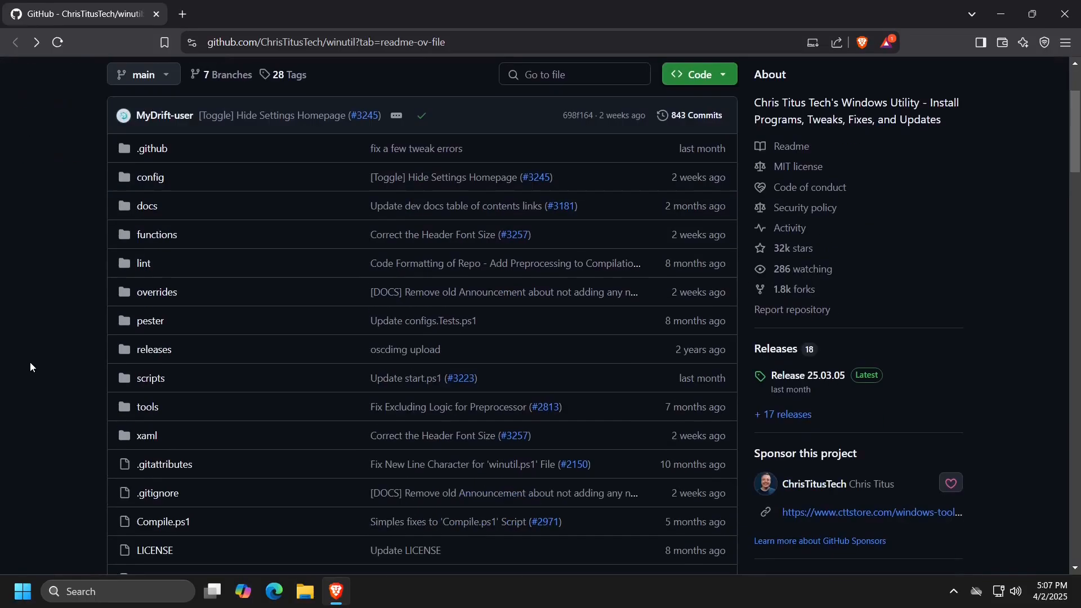
{"action": "scroll", "coordinate": [30, 362], "scroll_direction": "down", "scroll_amount": 3}
{"action": "scroll", "coordinate": [30, 362], "scroll_direction": "down", "scroll_amount": 2}
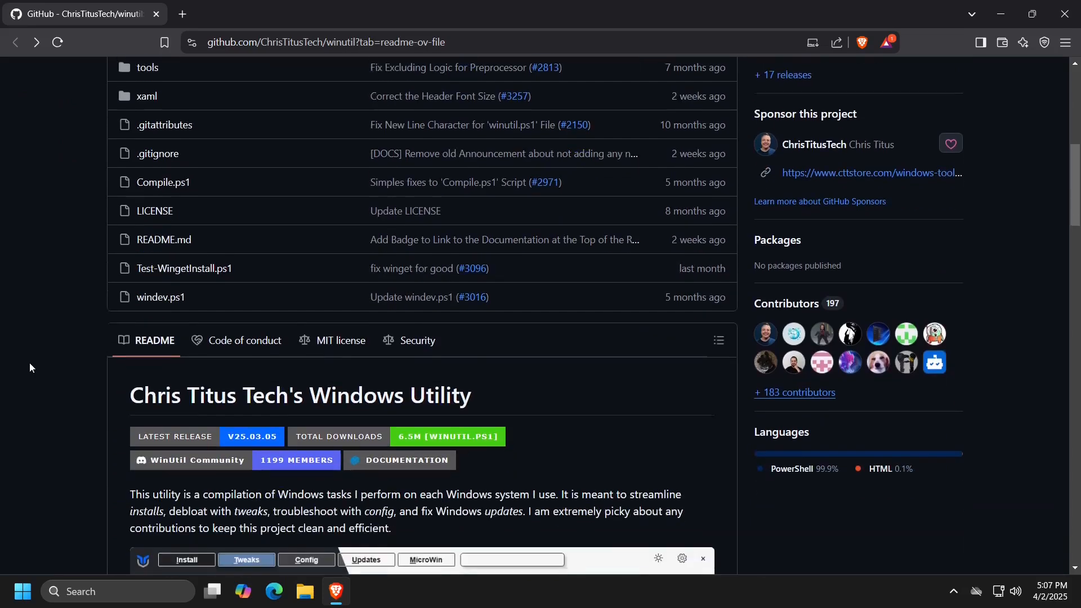
{"action": "scroll", "coordinate": [30, 363], "scroll_direction": "down", "scroll_amount": 2}
{"action": "scroll", "coordinate": [30, 362], "scroll_direction": "down", "scroll_amount": 2}
{"action": "scroll", "coordinate": [30, 363], "scroll_direction": "down", "scroll_amount": 2}
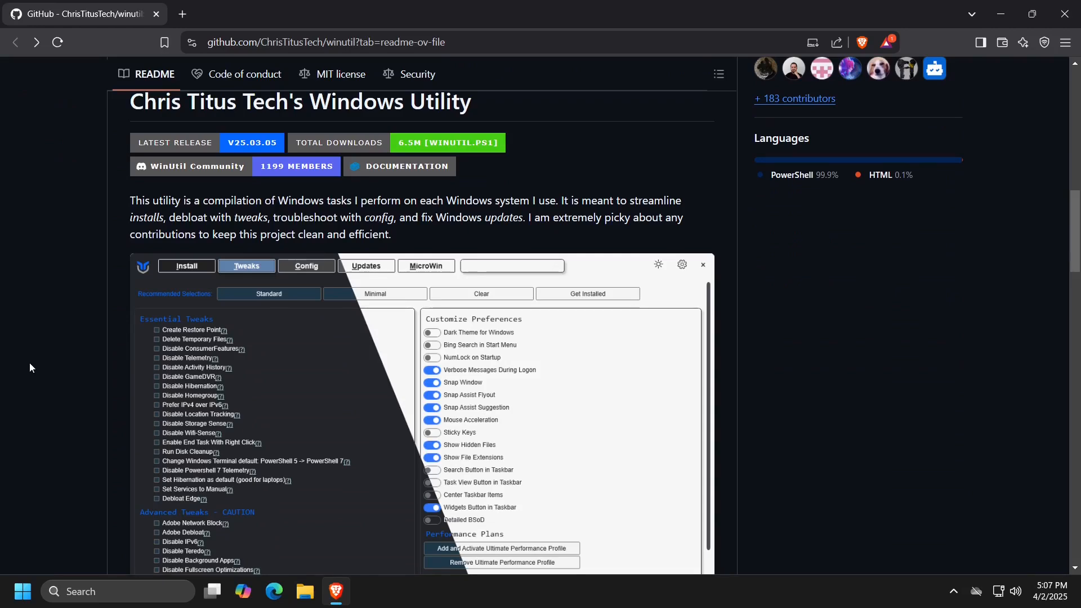
{"action": "scroll", "coordinate": [30, 363], "scroll_direction": "down", "scroll_amount": 3}
{"action": "scroll", "coordinate": [30, 362], "scroll_direction": "down", "scroll_amount": 2}
{"action": "scroll", "coordinate": [29, 362], "scroll_direction": "down", "scroll_amount": 2}
{"action": "scroll", "coordinate": [30, 363], "scroll_direction": "down", "scroll_amount": 2}
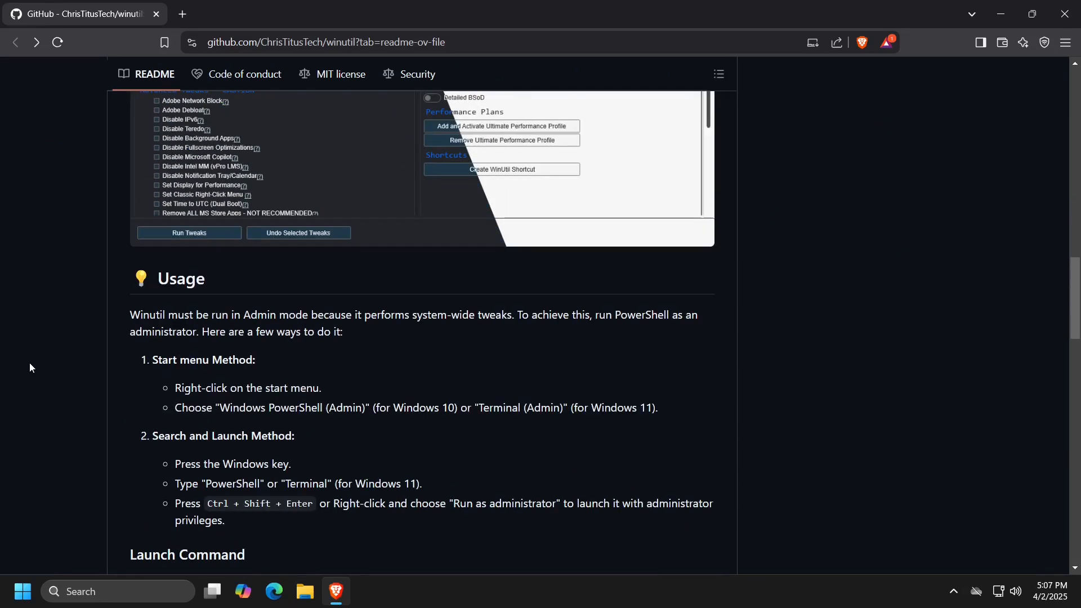
{"action": "scroll", "coordinate": [30, 362], "scroll_direction": "down", "scroll_amount": 2}
{"action": "scroll", "coordinate": [30, 363], "scroll_direction": "down", "scroll_amount": 2}
{"action": "scroll", "coordinate": [29, 363], "scroll_direction": "down", "scroll_amount": 1}
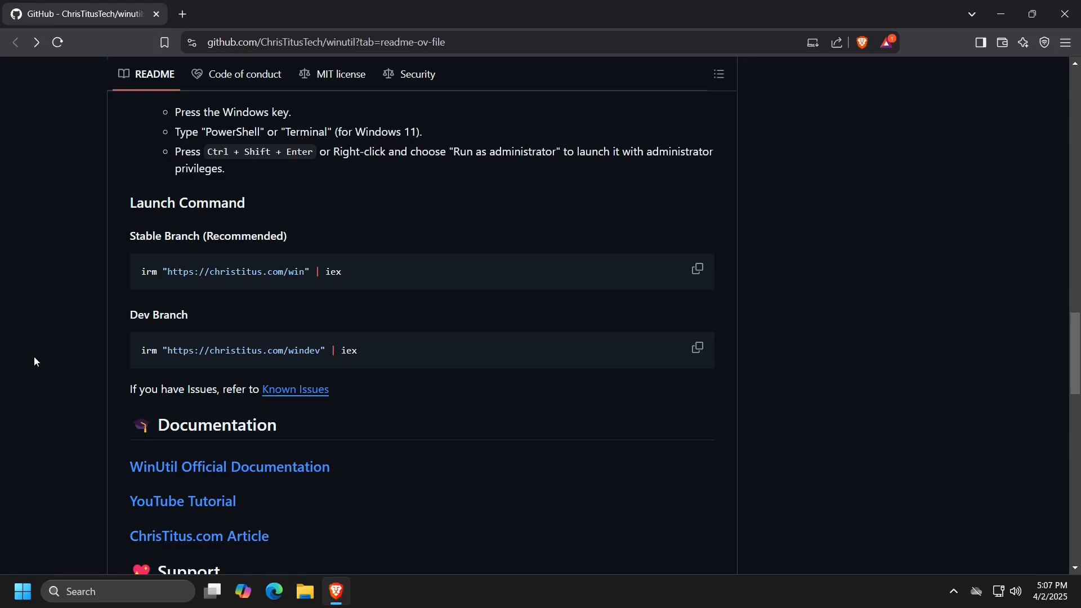
Step: Copy the stable launch command and start Windows PowerShell as administrator, approving the UAC prompt
{"action": "left_click", "coordinate": [697, 268]}
{"action": "left_click", "coordinate": [104, 592]}
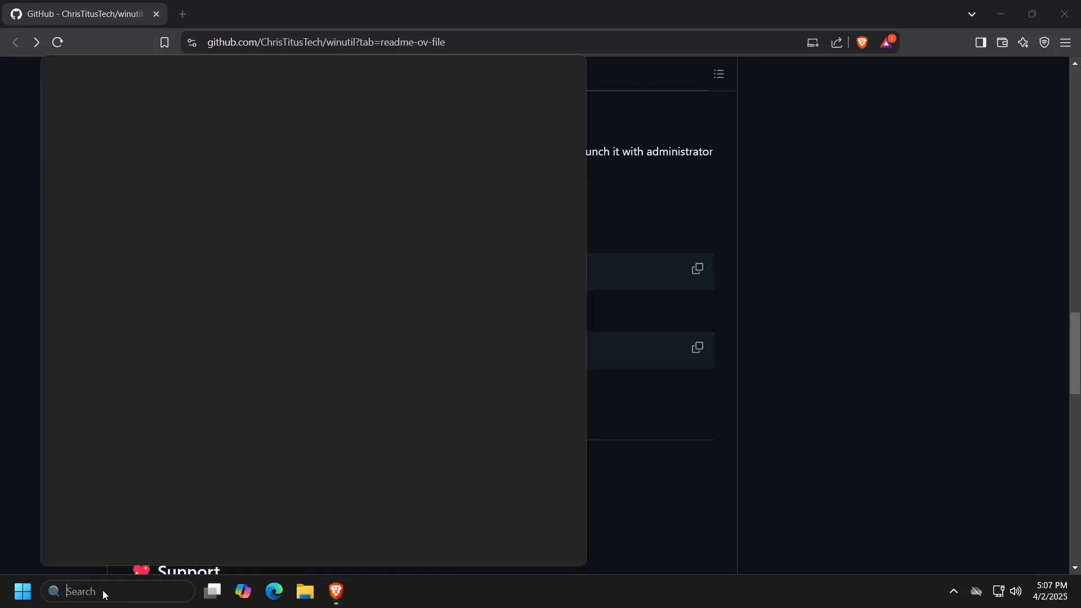
{"action": "type", "text": "po"}
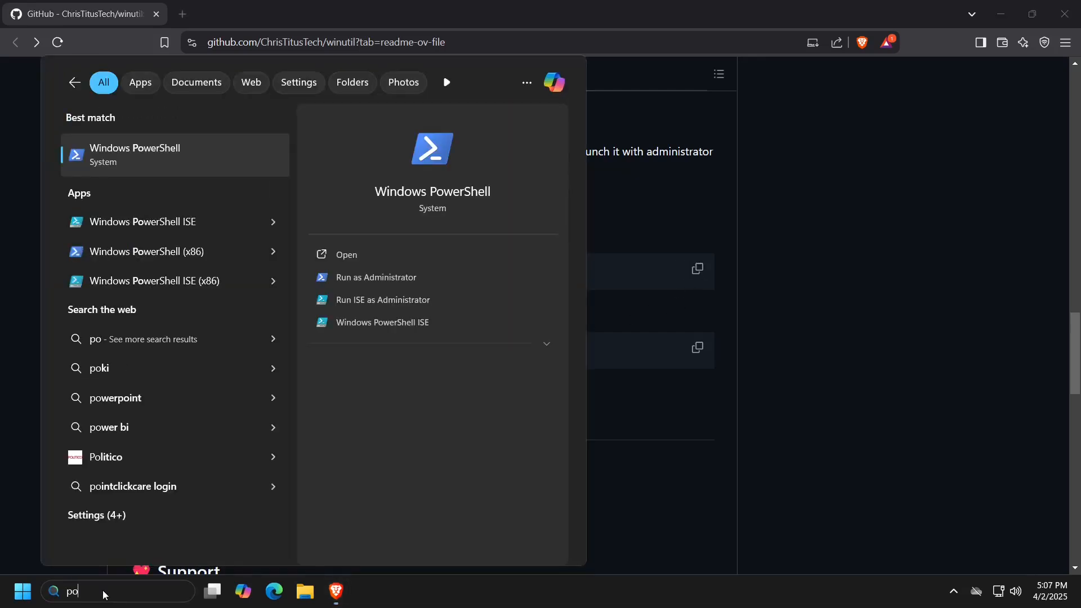
{"action": "left_click", "coordinate": [447, 275]}
{"action": "left_click", "coordinate": [456, 403]}
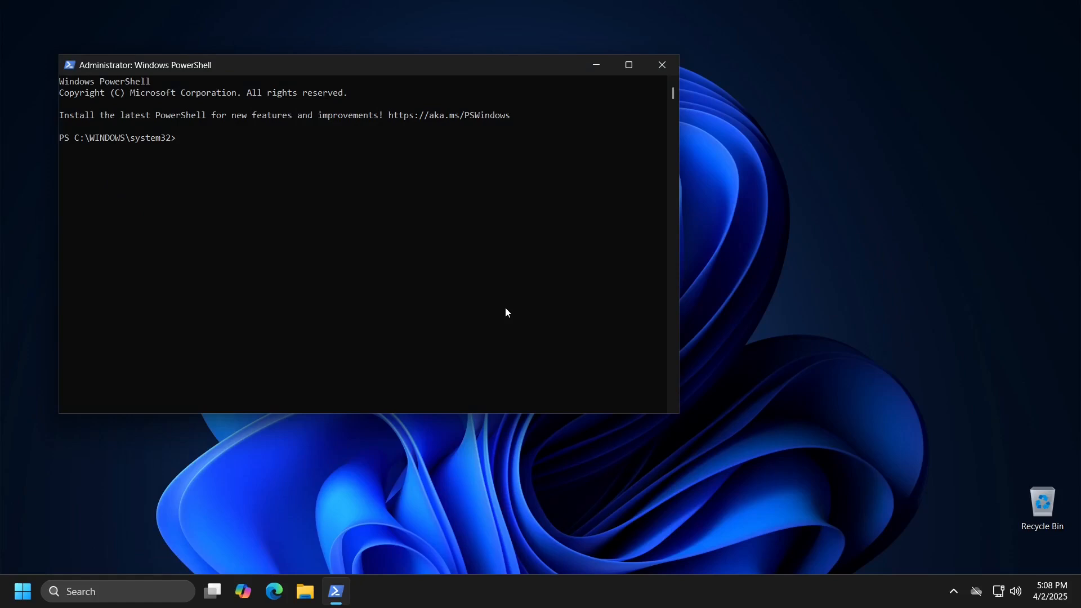
{"action": "type", "text": "irm \"https://christitus.com/win\" | iex"}
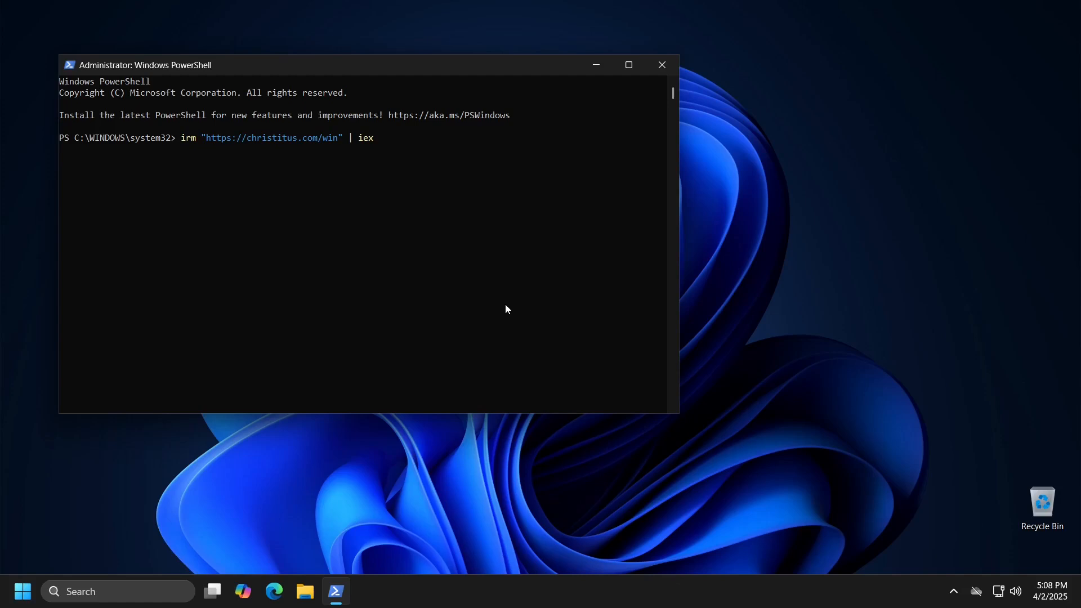
Step: Run the launch command, then arrange PowerShell at top-left and WinUtil on the right in front
{"action": "key", "text": "Return"}
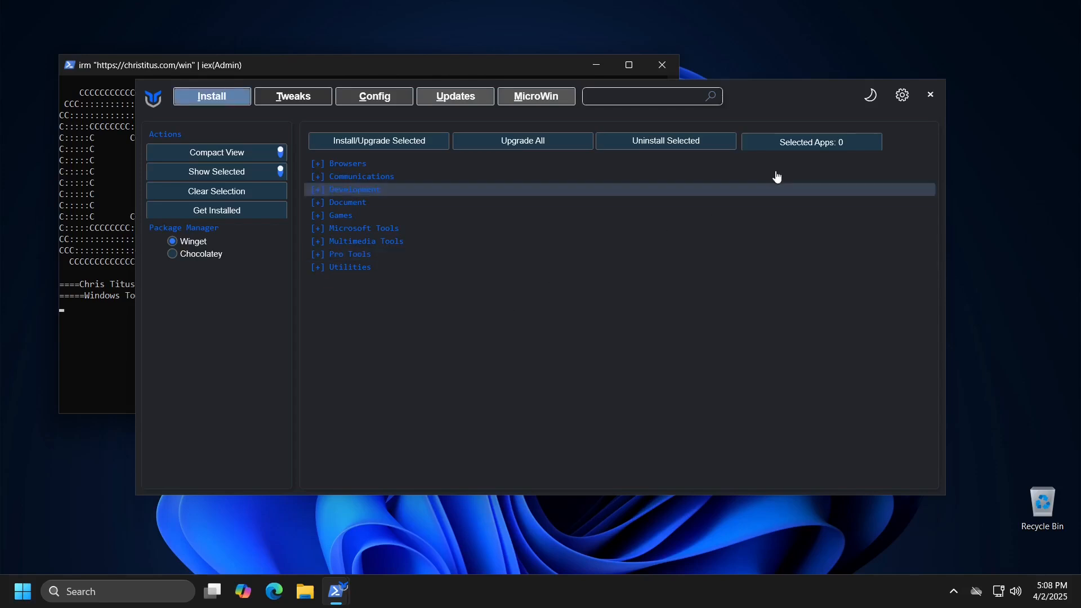
{"action": "left_click_drag", "start_coordinate": [795, 89], "coordinate": [912, 50]}
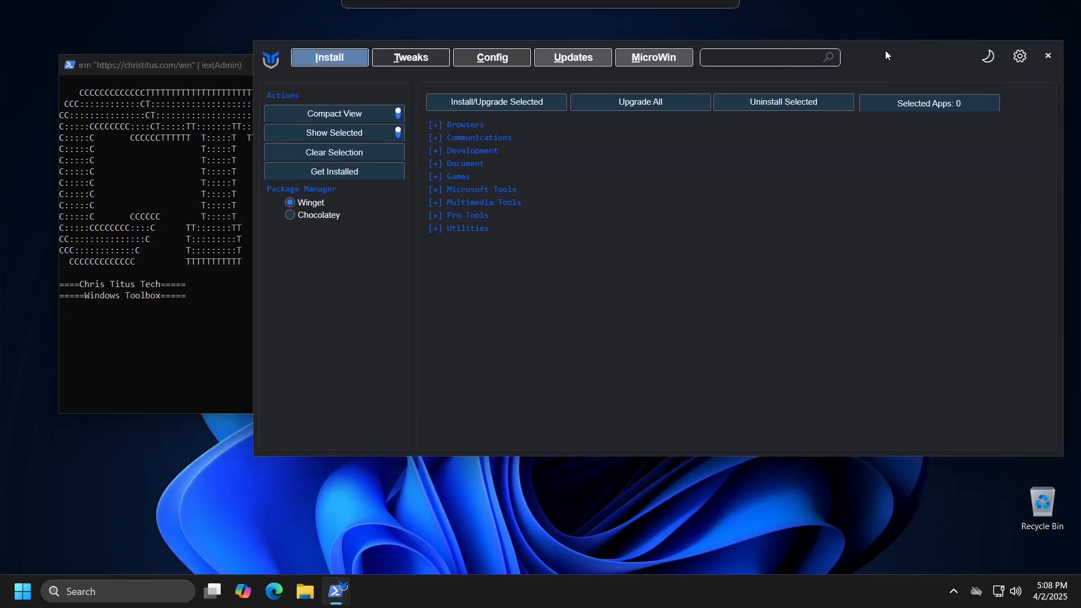
{"action": "left_click_drag", "start_coordinate": [209, 65], "coordinate": [159, 61]}
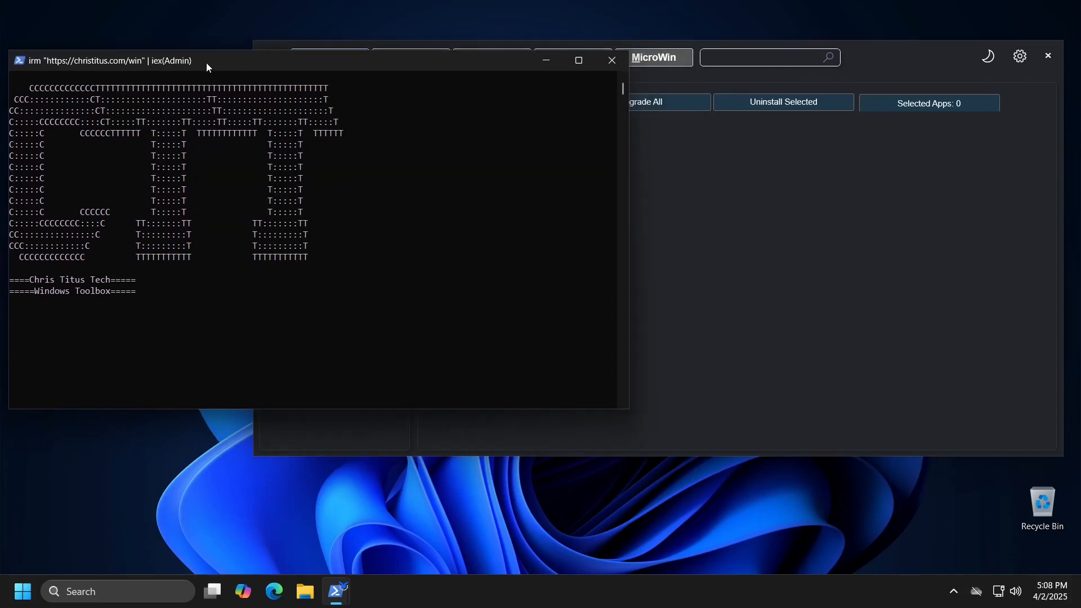
{"action": "mouse_move", "coordinate": [206, 62]}
{"action": "left_mouse_down"}
{"action": "mouse_move", "coordinate": [379, 26]}
{"action": "mouse_move", "coordinate": [372, 46]}
{"action": "left_mouse_up"}
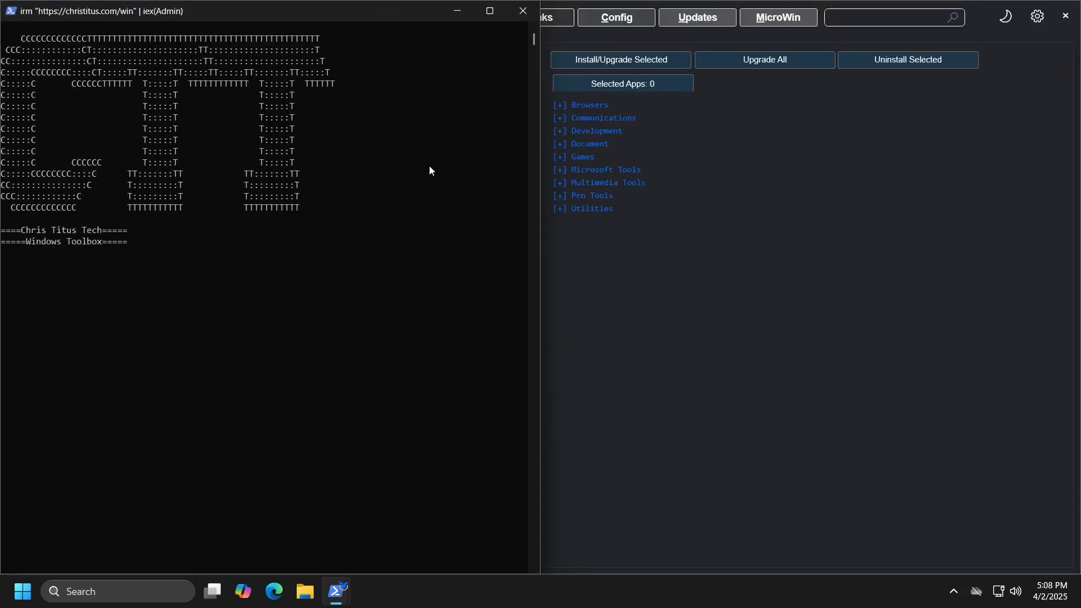
{"action": "left_click", "coordinate": [983, 19]}
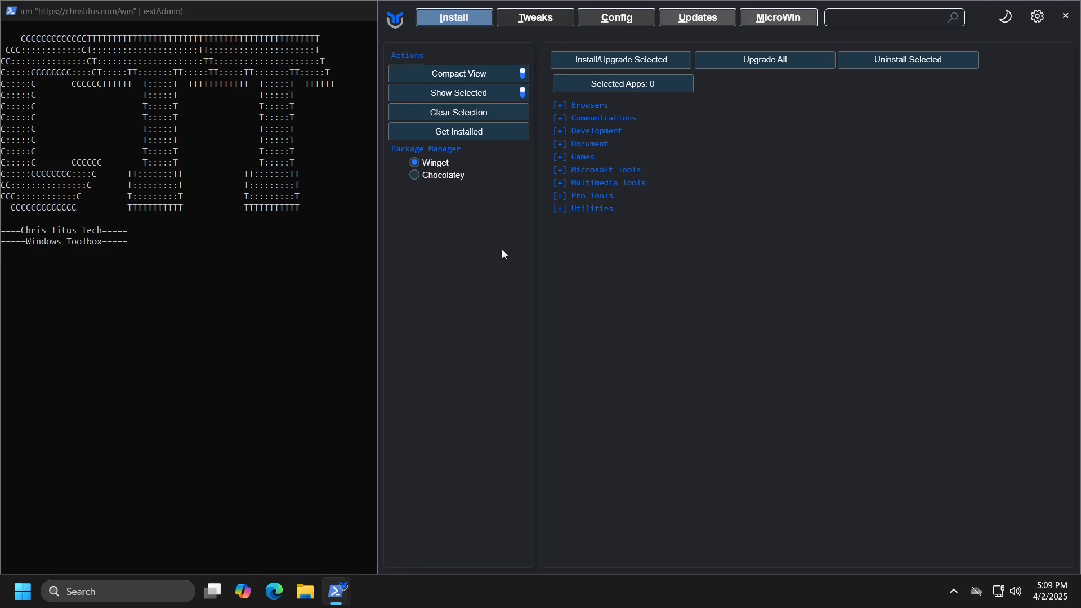
Step: Expand the Browsers, Communications and Development app categories on the Install tab
{"action": "left_click", "coordinate": [560, 105]}
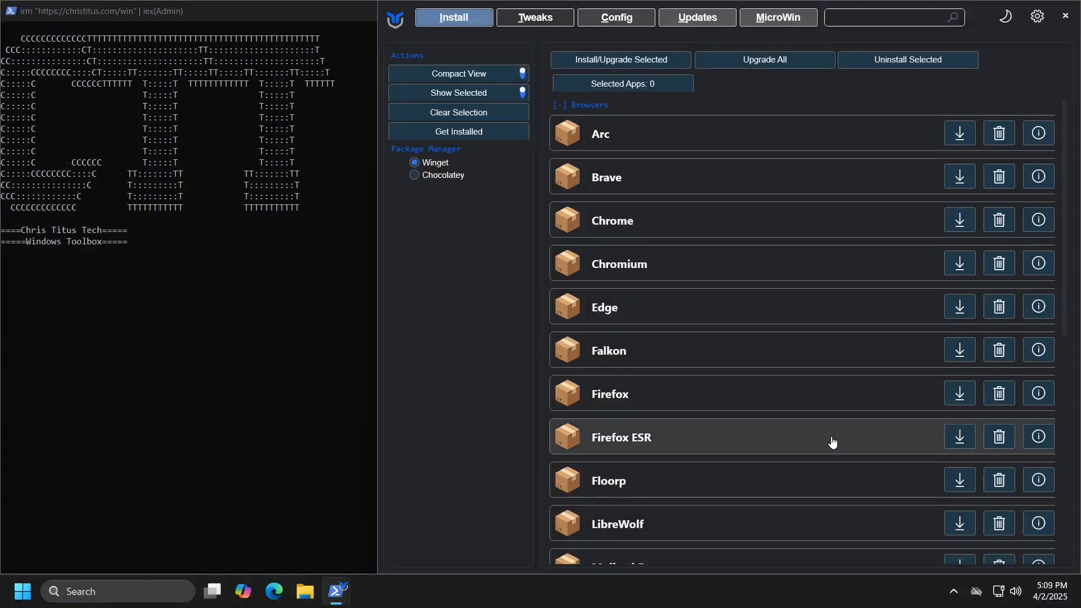
{"action": "scroll", "coordinate": [832, 441], "scroll_direction": "down", "scroll_amount": 2}
{"action": "scroll", "coordinate": [832, 443], "scroll_direction": "down", "scroll_amount": 3}
{"action": "scroll", "coordinate": [833, 443], "scroll_direction": "down", "scroll_amount": 3}
{"action": "scroll", "coordinate": [832, 442], "scroll_direction": "down", "scroll_amount": 2}
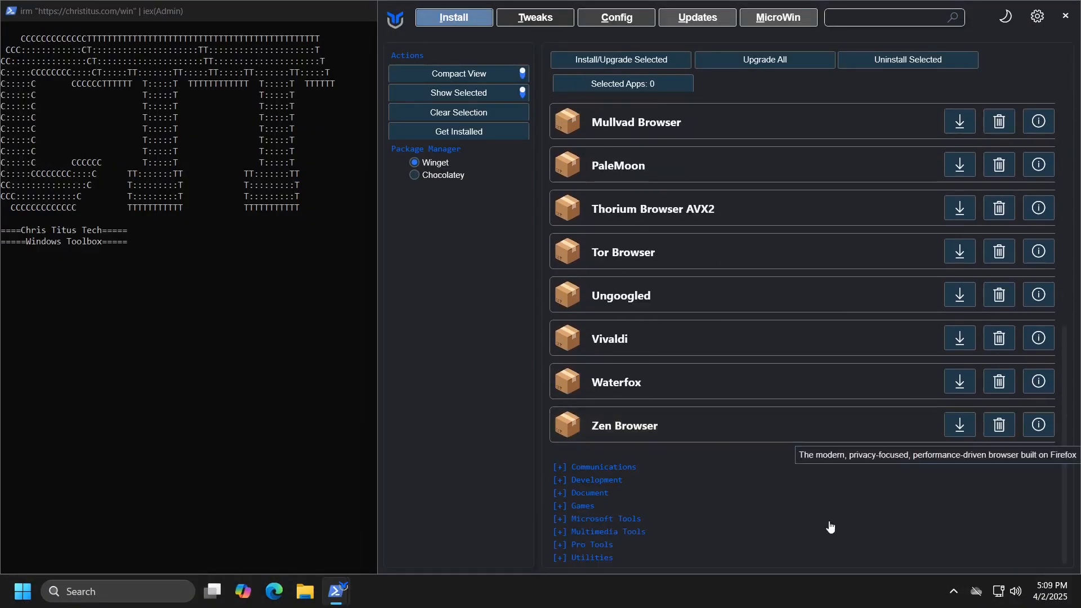
{"action": "left_click", "coordinate": [560, 476]}
{"action": "scroll", "coordinate": [670, 448], "scroll_direction": "down", "scroll_amount": 3}
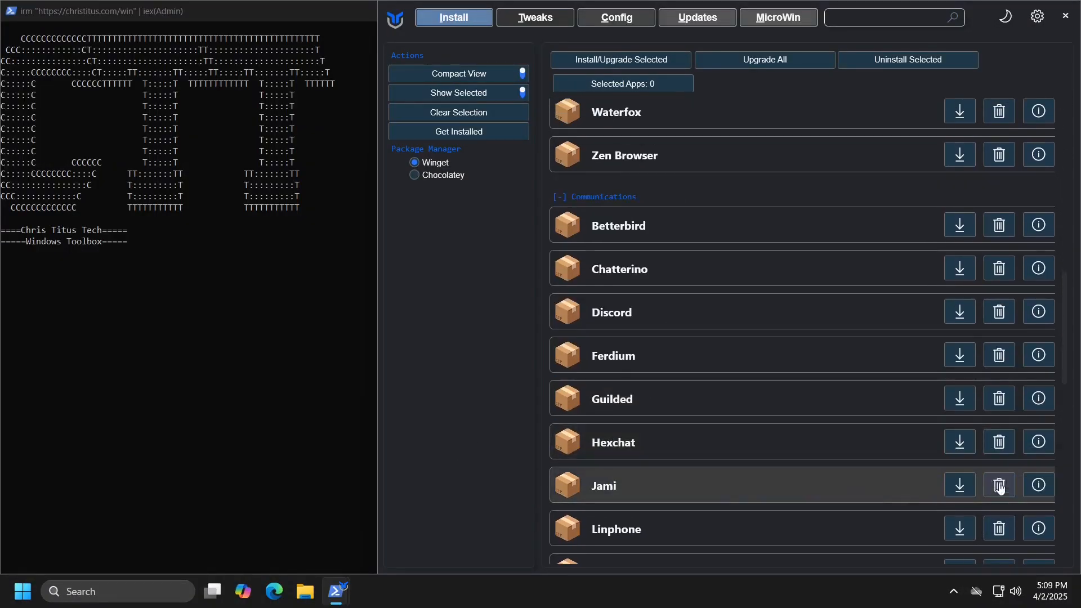
{"action": "scroll", "coordinate": [786, 439], "scroll_direction": "down", "scroll_amount": 3}
{"action": "scroll", "coordinate": [920, 470], "scroll_direction": "down", "scroll_amount": 2}
{"action": "scroll", "coordinate": [920, 470], "scroll_direction": "down", "scroll_amount": 3}
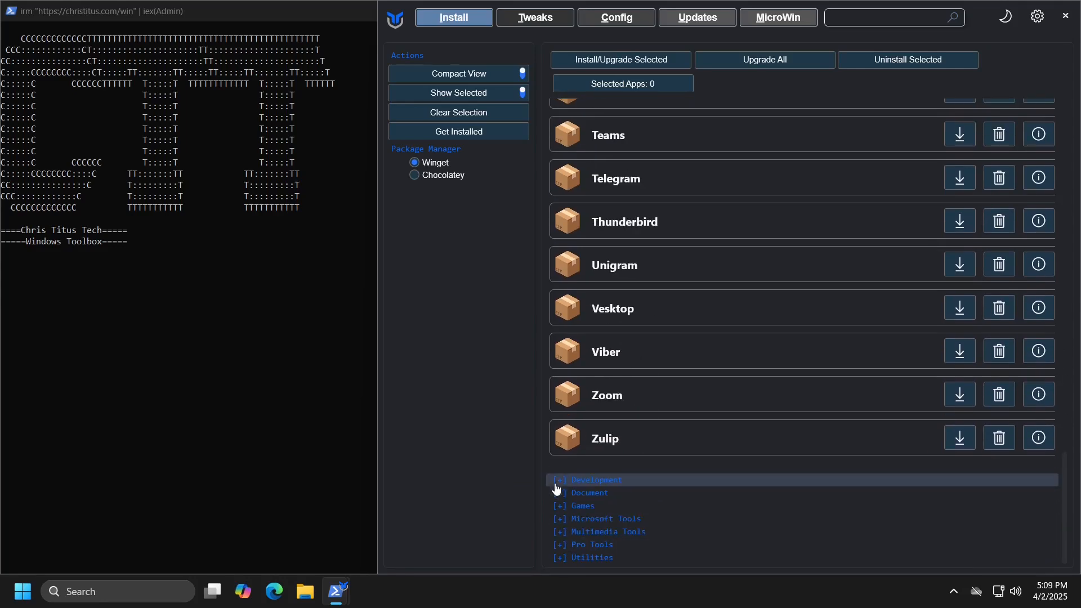
{"action": "left_click", "coordinate": [887, 480]}
{"action": "scroll", "coordinate": [884, 471], "scroll_direction": "down", "scroll_amount": 2}
{"action": "scroll", "coordinate": [884, 471], "scroll_direction": "down", "scroll_amount": 3}
{"action": "scroll", "coordinate": [884, 471], "scroll_direction": "down", "scroll_amount": 3}
{"action": "scroll", "coordinate": [884, 472], "scroll_direction": "down", "scroll_amount": 3}
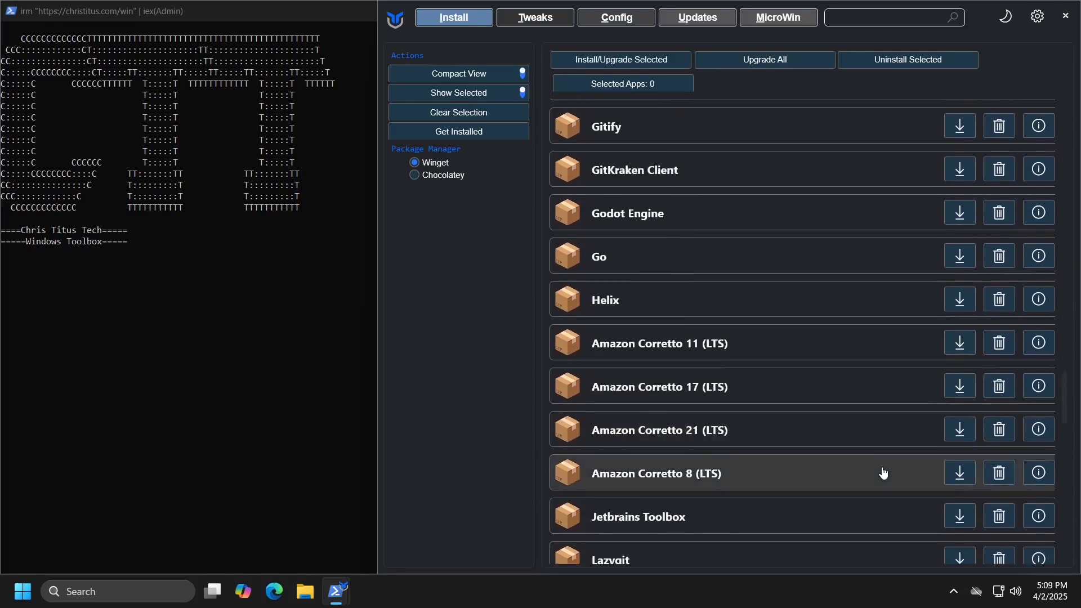
{"action": "scroll", "coordinate": [884, 472], "scroll_direction": "down", "scroll_amount": 3}
{"action": "scroll", "coordinate": [884, 472], "scroll_direction": "down", "scroll_amount": 3}
{"action": "scroll", "coordinate": [884, 471], "scroll_direction": "down", "scroll_amount": 4}
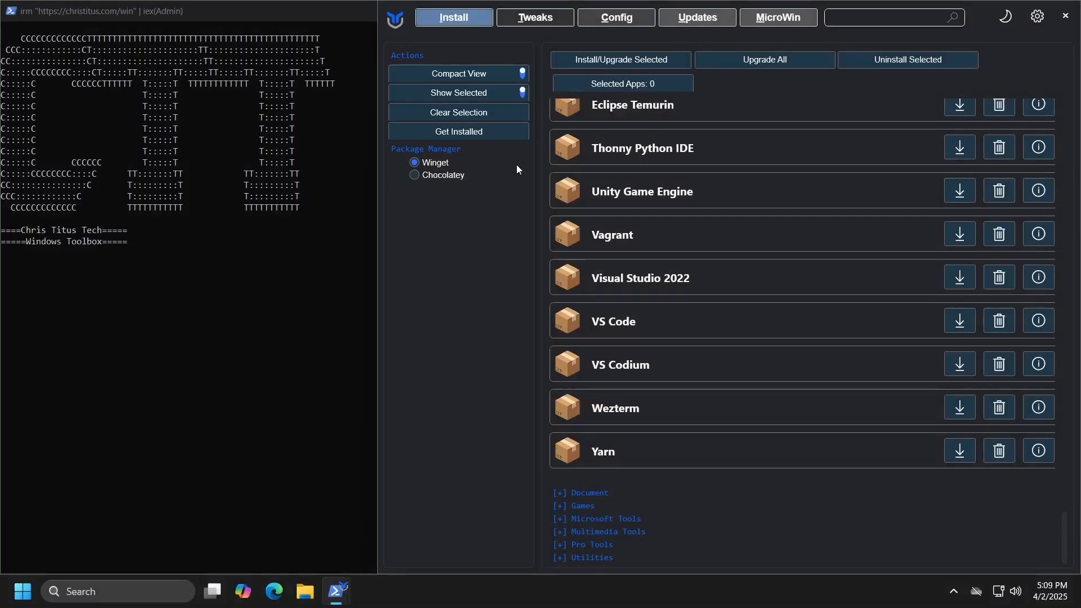
Step: Switch to the compact layout and select Firefox, VS Code and LibreOffice for installation
{"action": "left_click", "coordinate": [522, 73]}
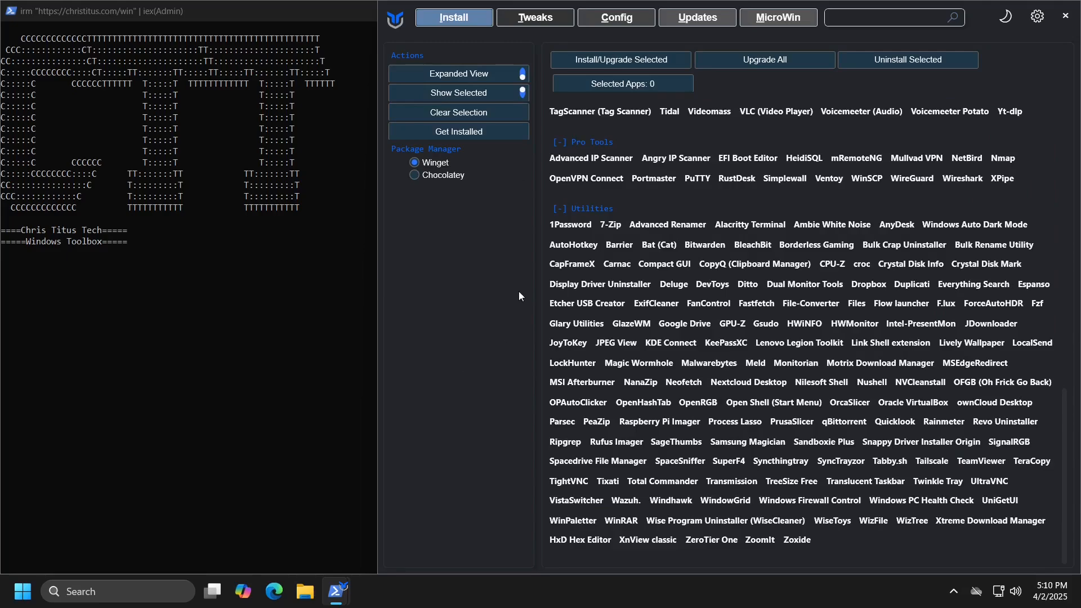
{"action": "scroll", "coordinate": [518, 292], "scroll_direction": "up", "scroll_amount": 5}
{"action": "scroll", "coordinate": [760, 297], "scroll_direction": "up", "scroll_amount": 5}
{"action": "scroll", "coordinate": [929, 253], "scroll_direction": "up", "scroll_amount": 5}
{"action": "scroll", "coordinate": [972, 237], "scroll_direction": "up", "scroll_amount": 4}
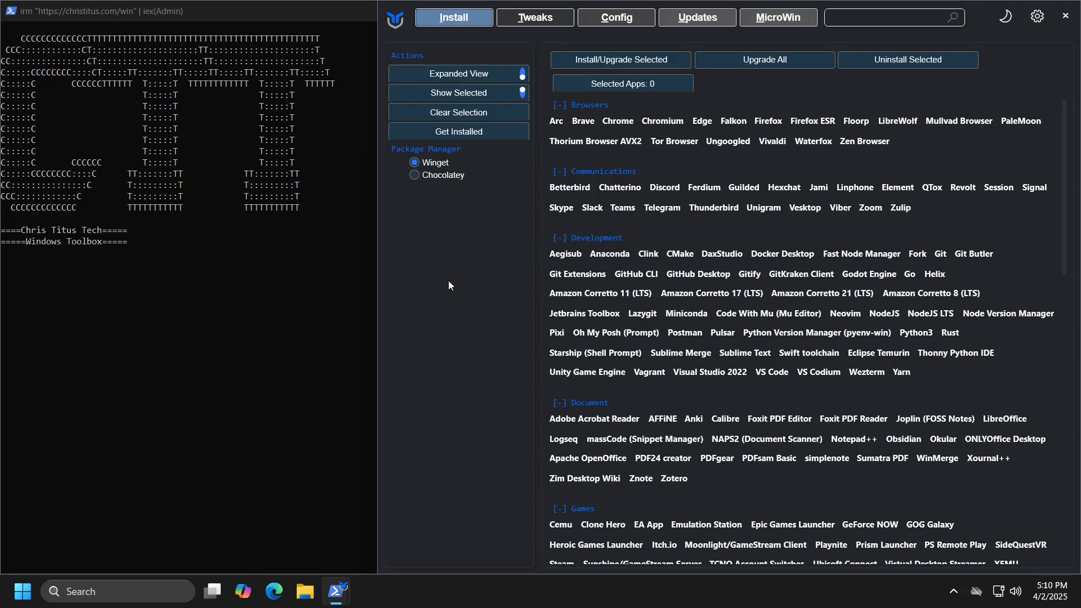
{"action": "left_click", "coordinate": [769, 120]}
{"action": "left_click", "coordinate": [772, 373]}
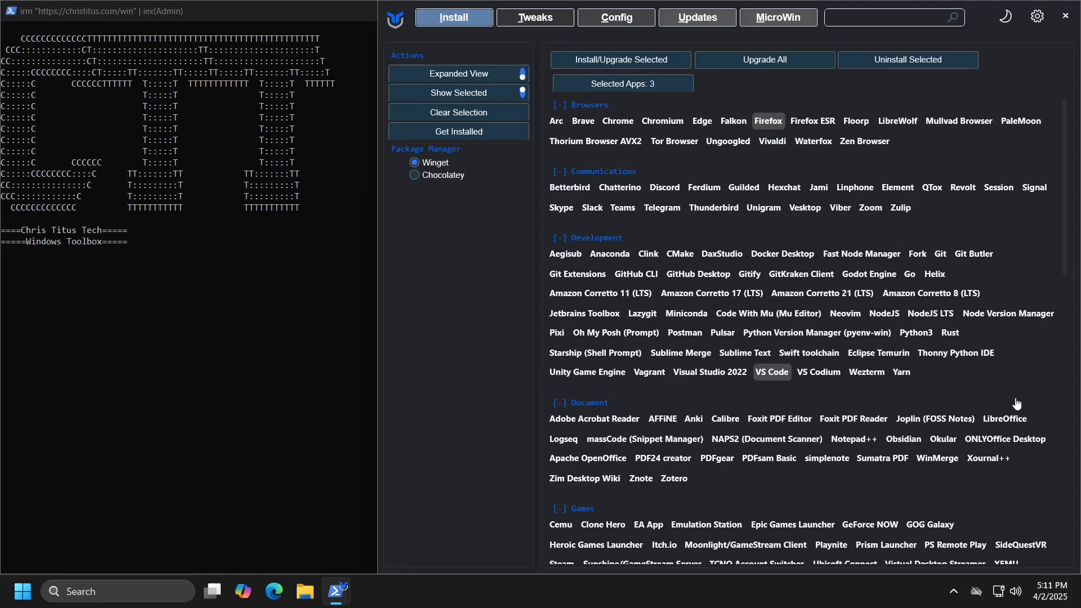
{"action": "left_click", "coordinate": [1006, 419]}
{"action": "left_click", "coordinate": [1007, 421]}
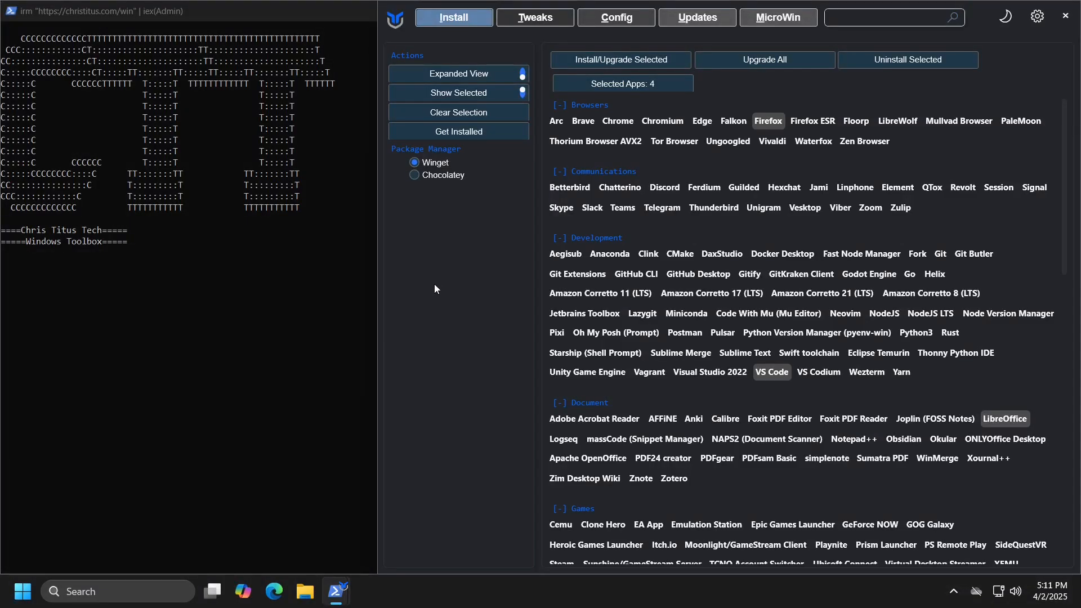
Step: Start Install/Upgrade Selected and let the Firefox, LibreOffice and VS Code installs finish
{"action": "left_click", "coordinate": [586, 61]}
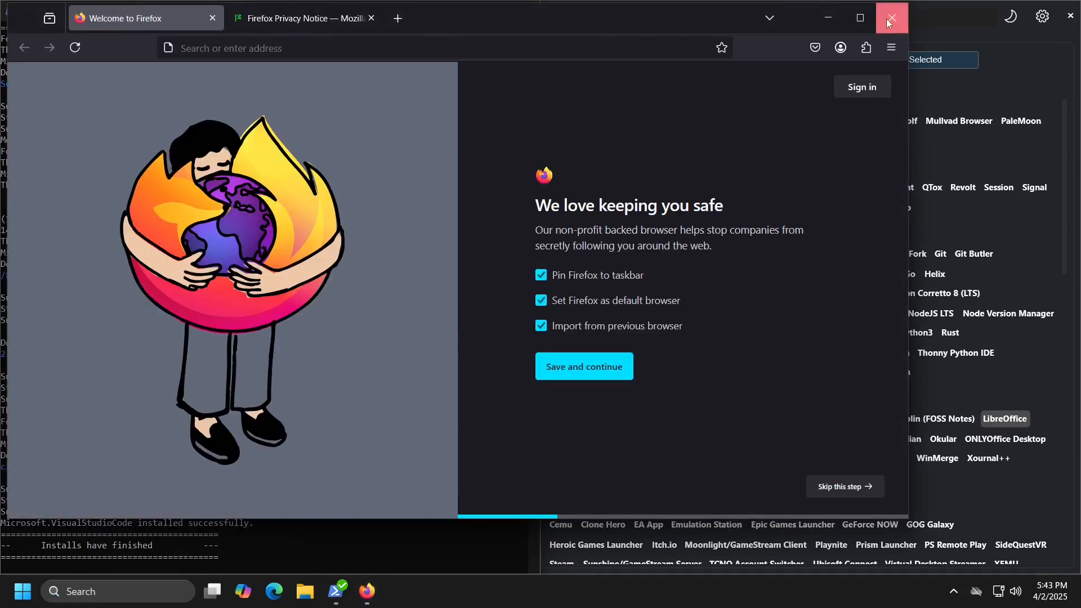
Step: Close Firefox's welcome window, launch and close VS Code, then launch LibreOffice from Start search
{"action": "left_click", "coordinate": [890, 22]}
{"action": "key", "text": "super"}
{"action": "type", "text": "vs"}
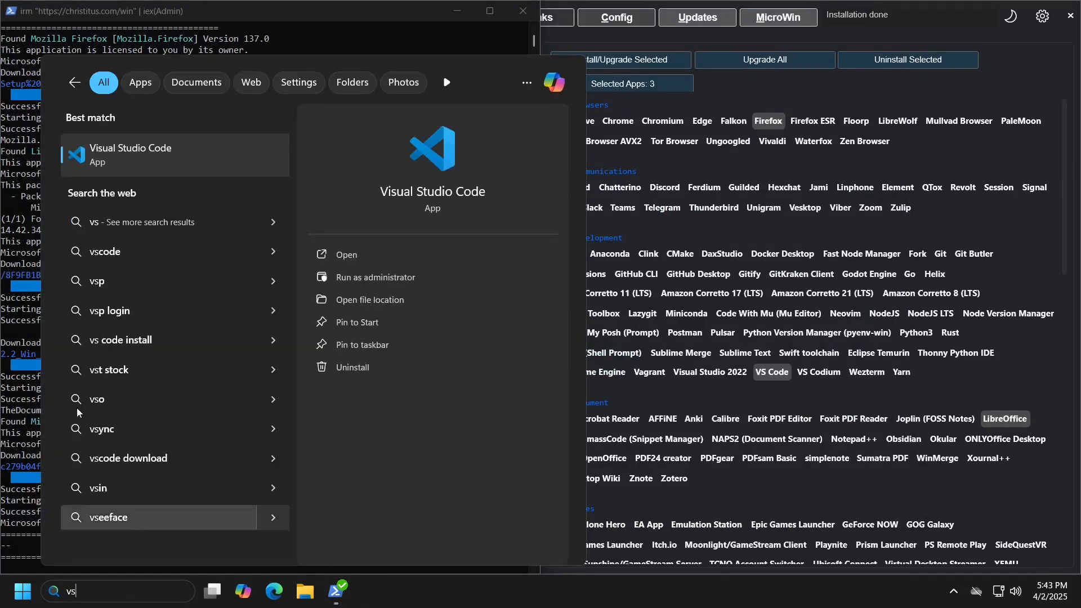
{"action": "key", "text": "Return"}
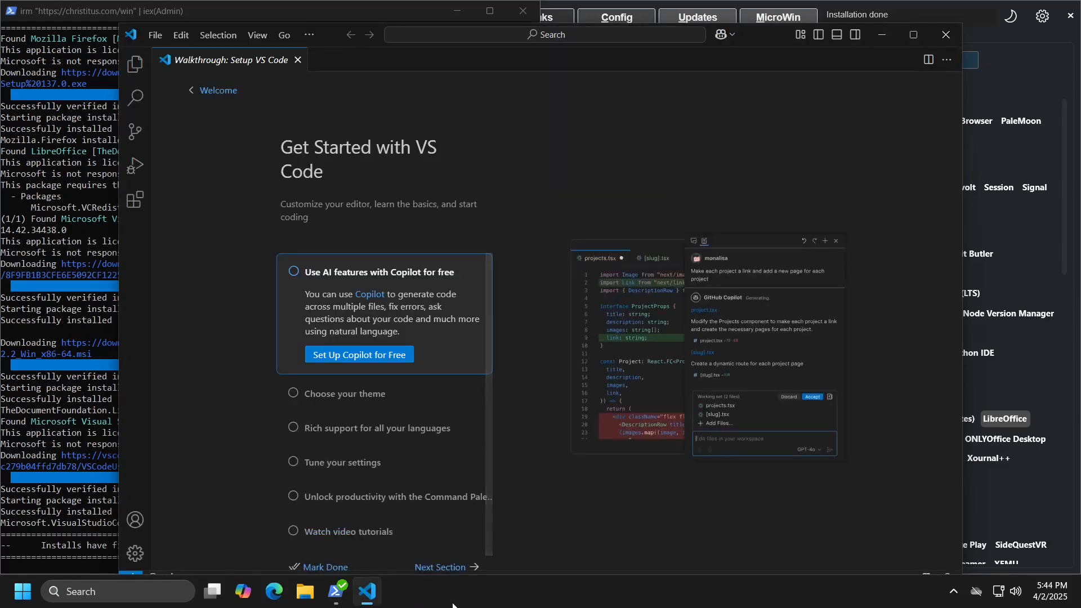
{"action": "left_click", "coordinate": [947, 34]}
{"action": "left_click", "coordinate": [114, 591]}
{"action": "type", "text": "libreOffice"}
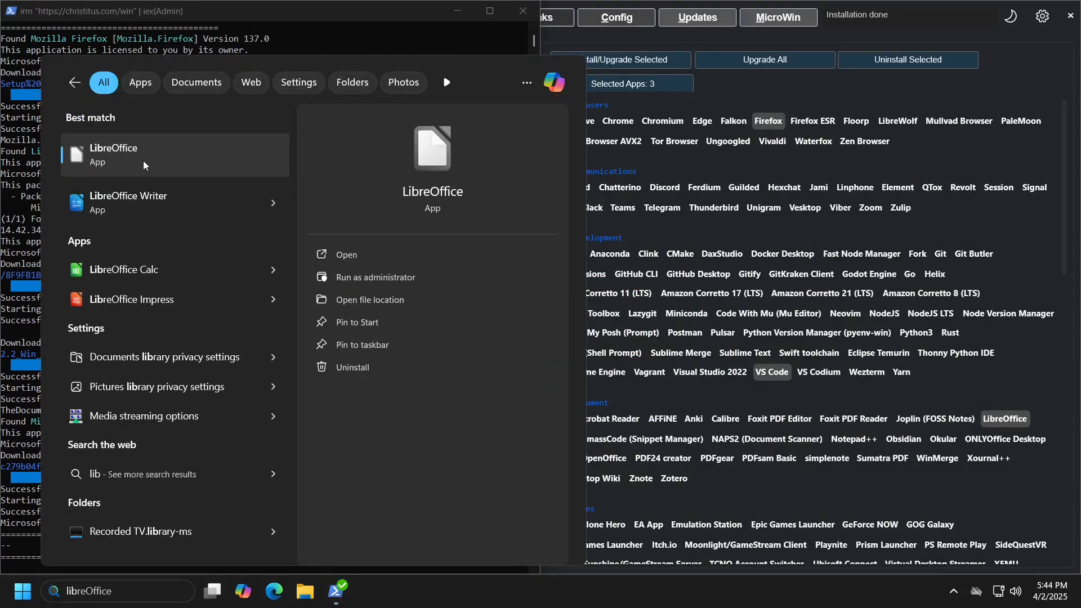
{"action": "key", "text": "Return"}
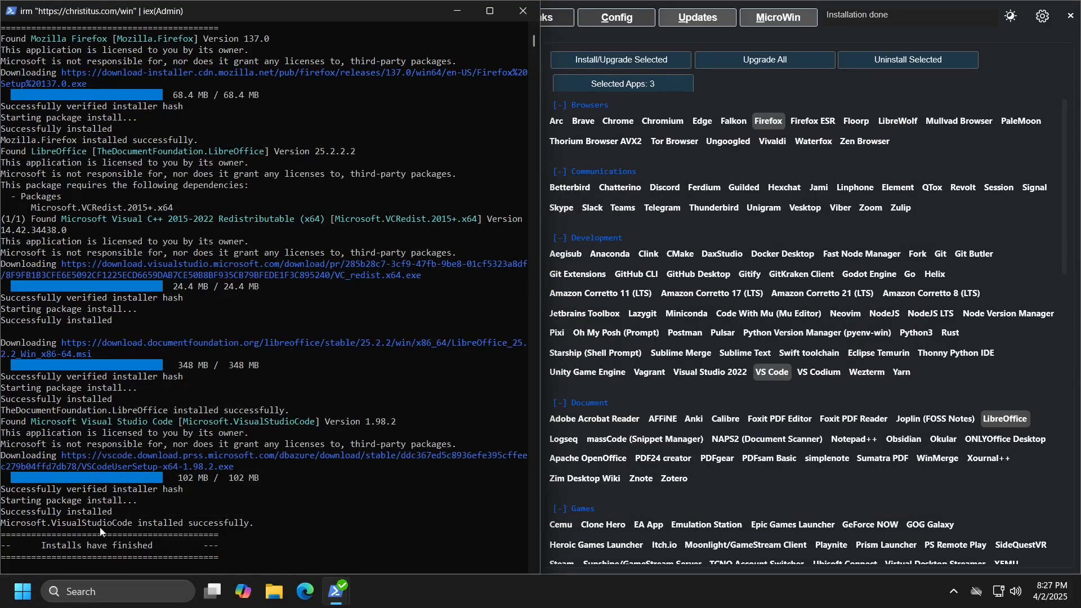
Step: Get the installed apps list and deselect Teams, Firefox, VS Code, LibreOffice and OneDrive
{"action": "left_click", "coordinate": [914, 18]}
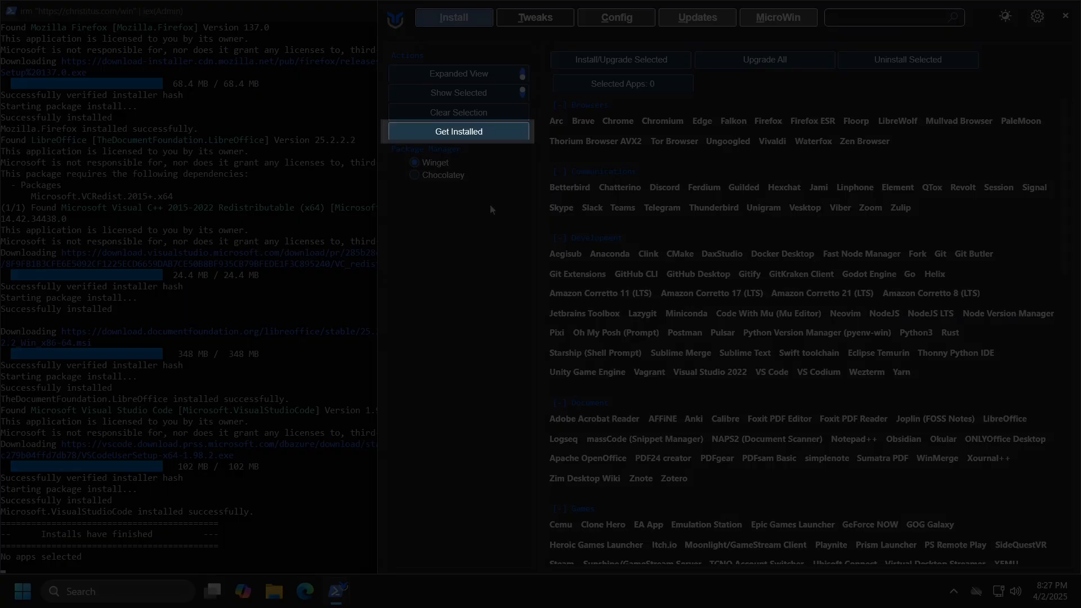
{"action": "left_click", "coordinate": [459, 130]}
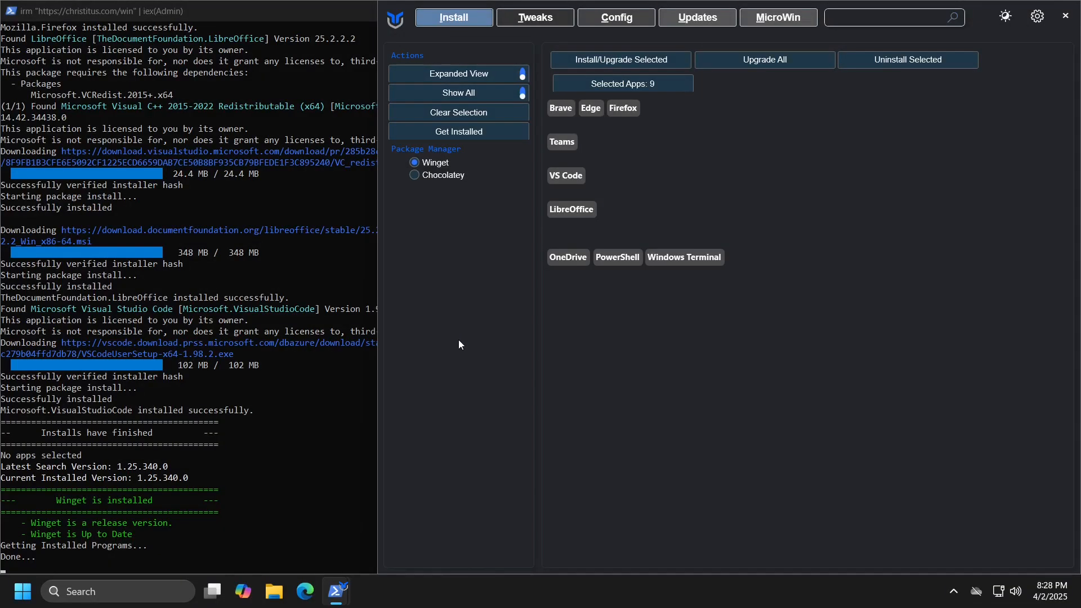
{"action": "left_click", "coordinate": [561, 142]}
{"action": "left_click", "coordinate": [623, 108]}
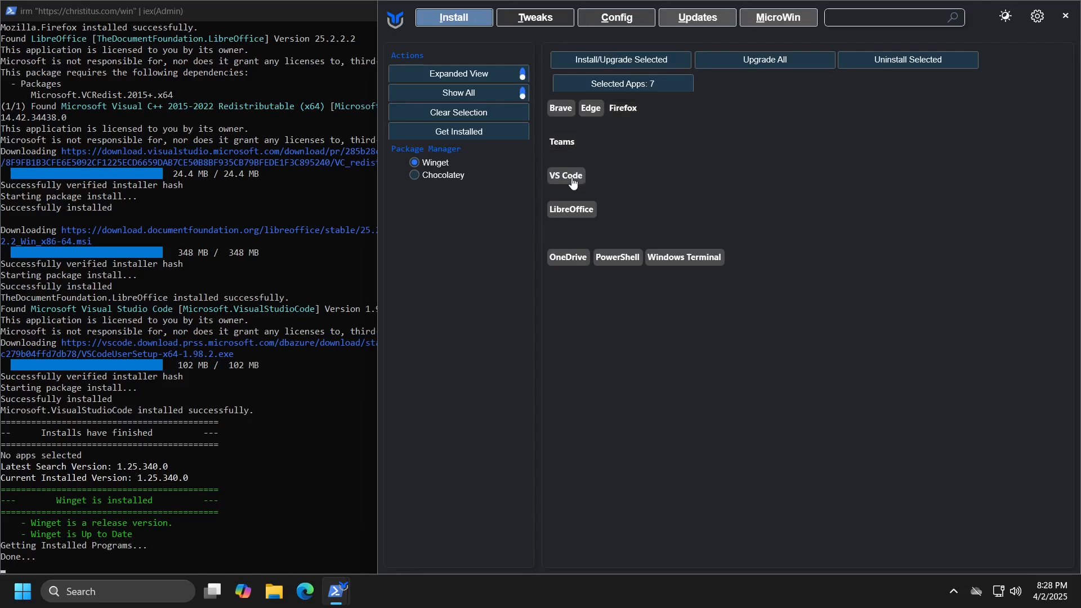
{"action": "left_click", "coordinate": [573, 179]}
{"action": "left_click", "coordinate": [571, 210]}
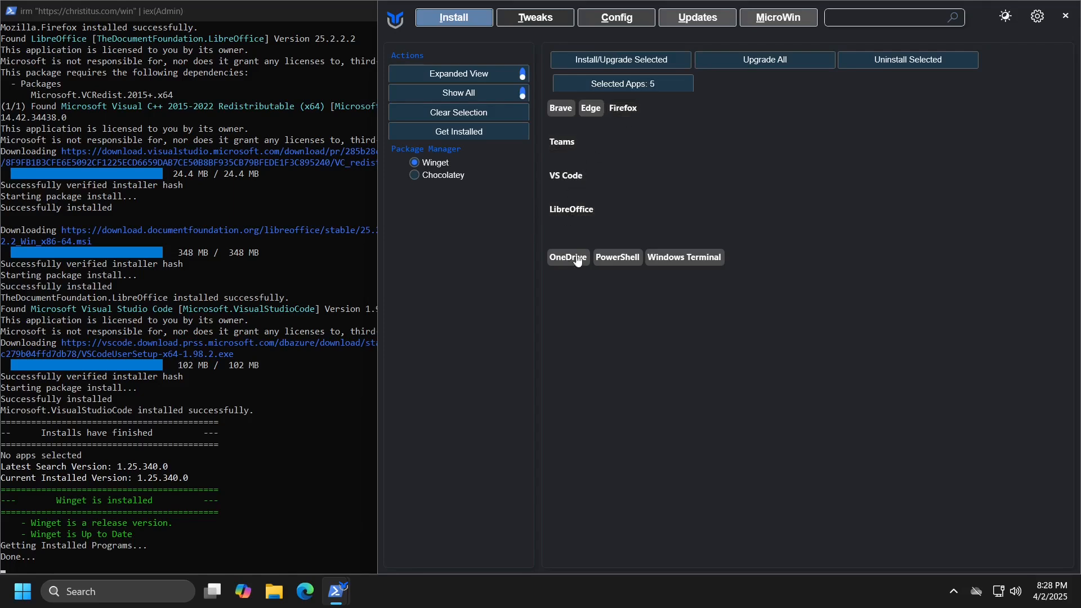
{"action": "left_click", "coordinate": [567, 258]}
Step: Upgrade the selected Brave, Edge, PowerShell and Windows Terminal apps
{"action": "left_click", "coordinate": [650, 64]}
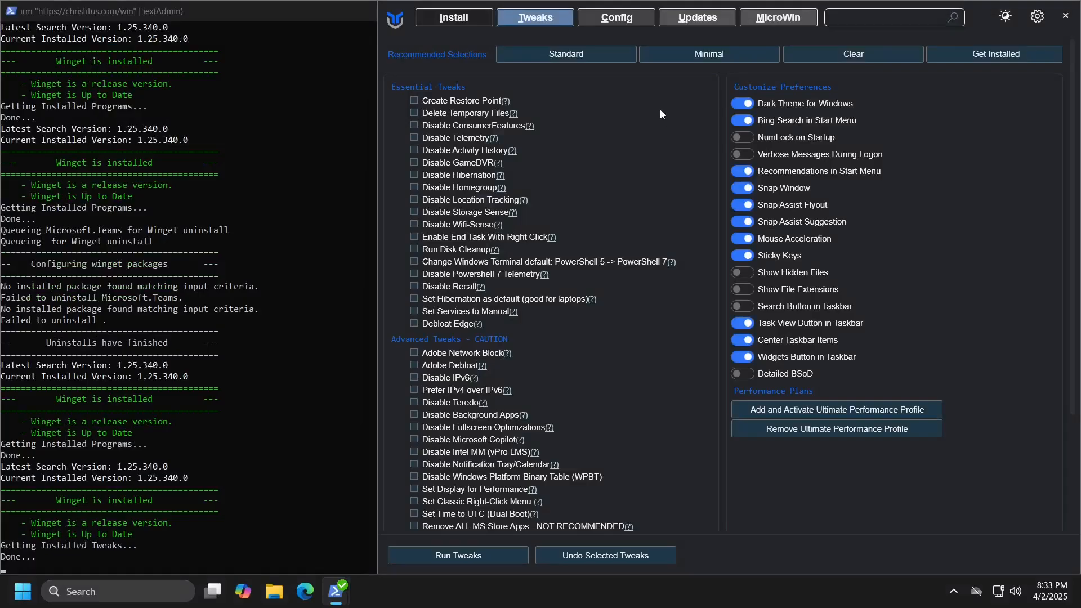
Step: Apply the Standard recommended selection of essential tweaks
{"action": "left_click", "coordinate": [591, 62]}
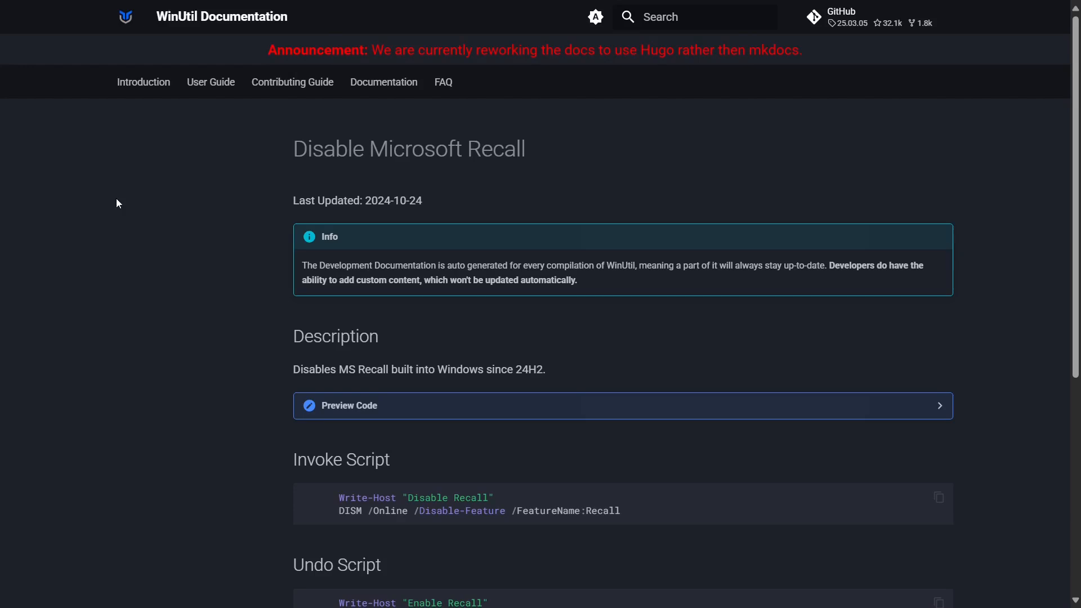
{"action": "scroll", "coordinate": [116, 198], "scroll_direction": "down", "scroll_amount": 5}
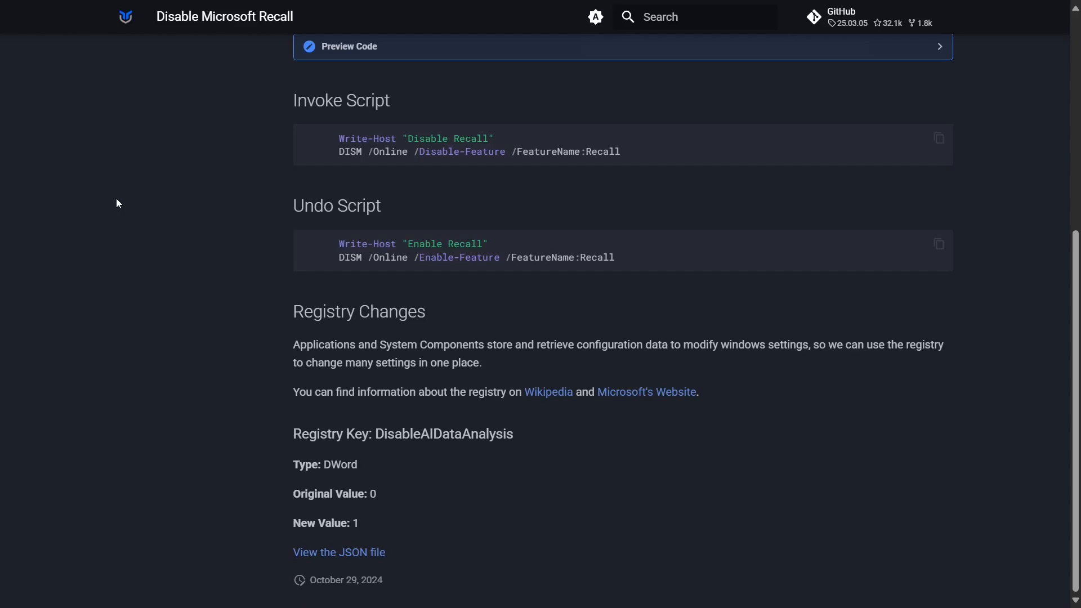
{"action": "scroll", "coordinate": [116, 199], "scroll_direction": "up", "scroll_amount": 5}
{"action": "scroll", "coordinate": [116, 199], "scroll_direction": "up", "scroll_amount": 3}
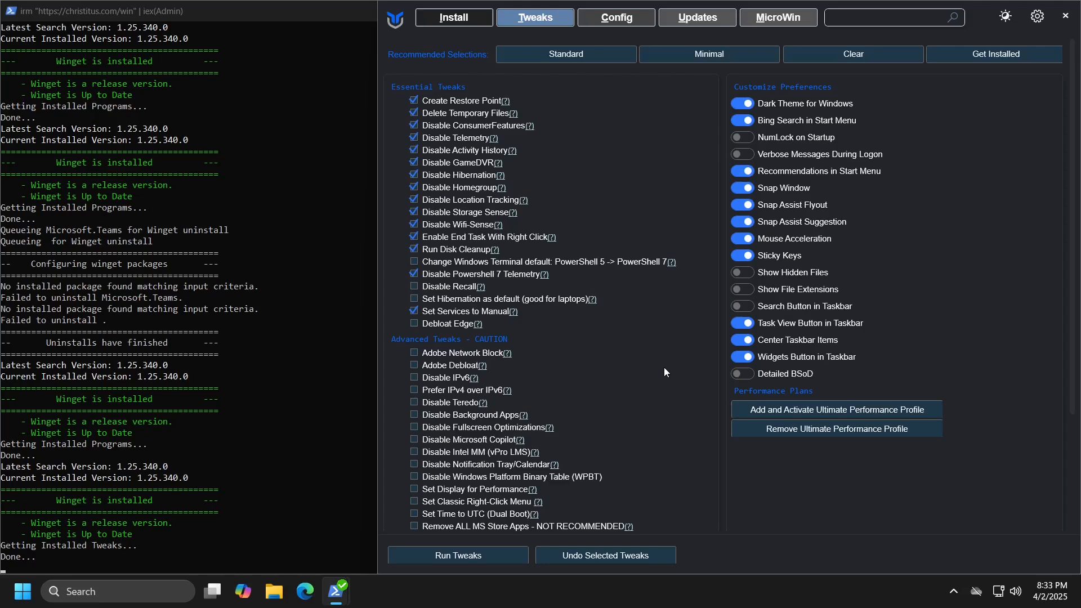
{"action": "scroll", "coordinate": [664, 367], "scroll_direction": "down", "scroll_amount": 3}
{"action": "scroll", "coordinate": [665, 367], "scroll_direction": "down", "scroll_amount": 3}
{"action": "scroll", "coordinate": [664, 367], "scroll_direction": "down", "scroll_amount": 2}
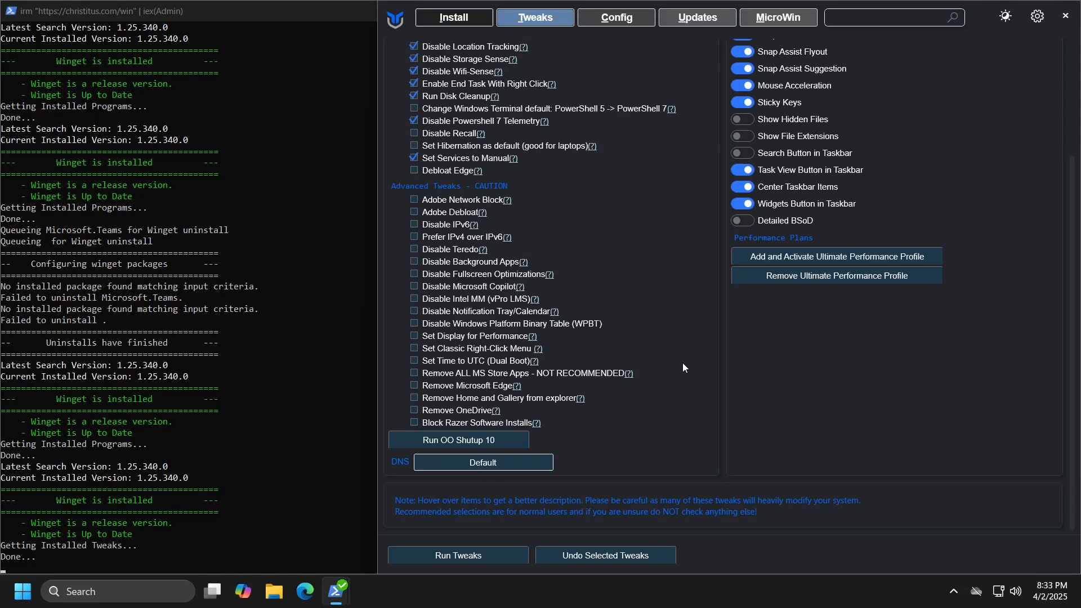
Step: Tick the Adobe Debloat and Disable Intel MM (vPro LMS) tweaks, then launch File Explorer
{"action": "left_click", "coordinate": [415, 213]}
{"action": "left_click", "coordinate": [414, 297]}
{"action": "left_click", "coordinate": [274, 592]}
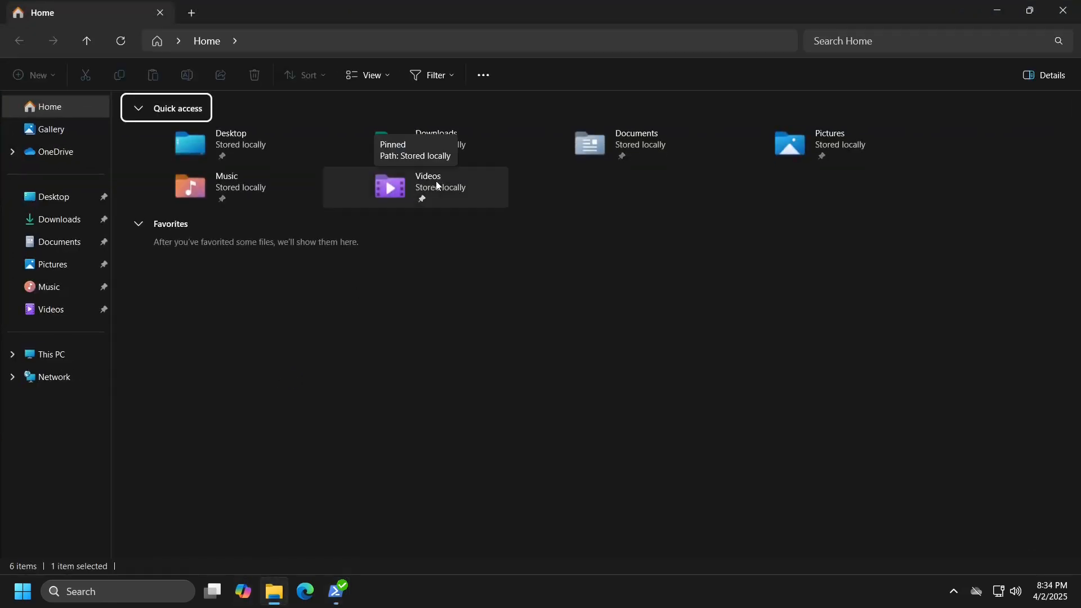
Step: Compare the Videos folder's modern and classic context menus, then minimize File Explorer
{"action": "right_click", "coordinate": [436, 181]}
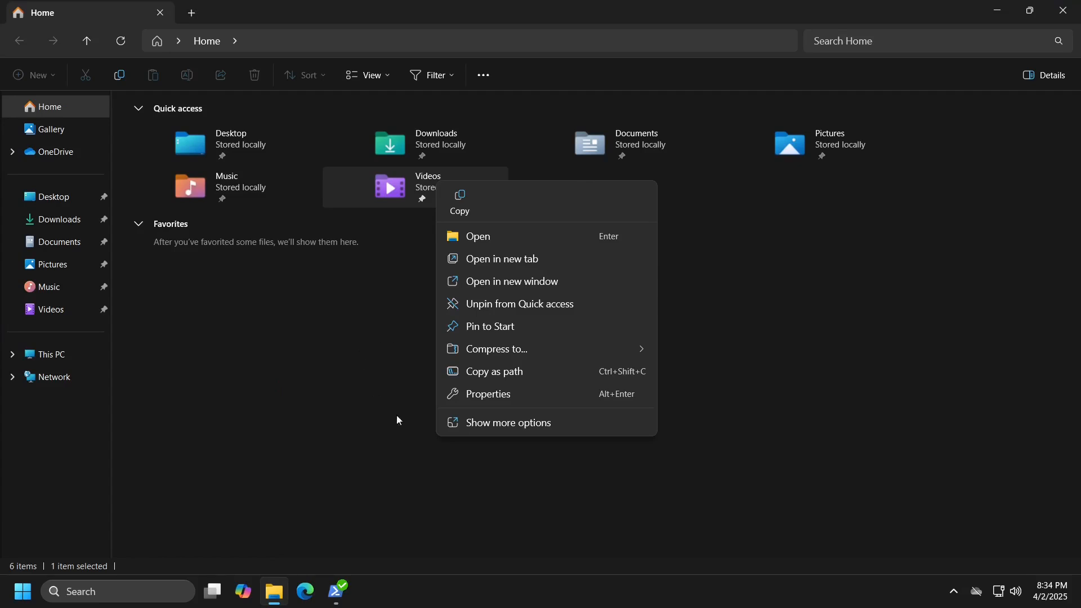
{"action": "left_click", "coordinate": [494, 424]}
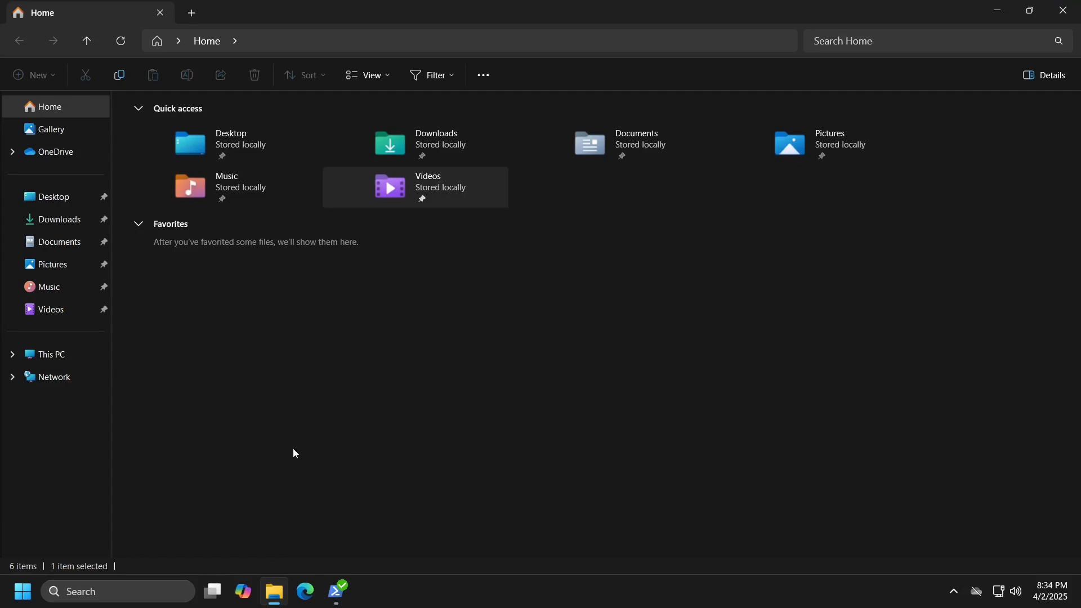
{"action": "left_click", "coordinate": [367, 406]}
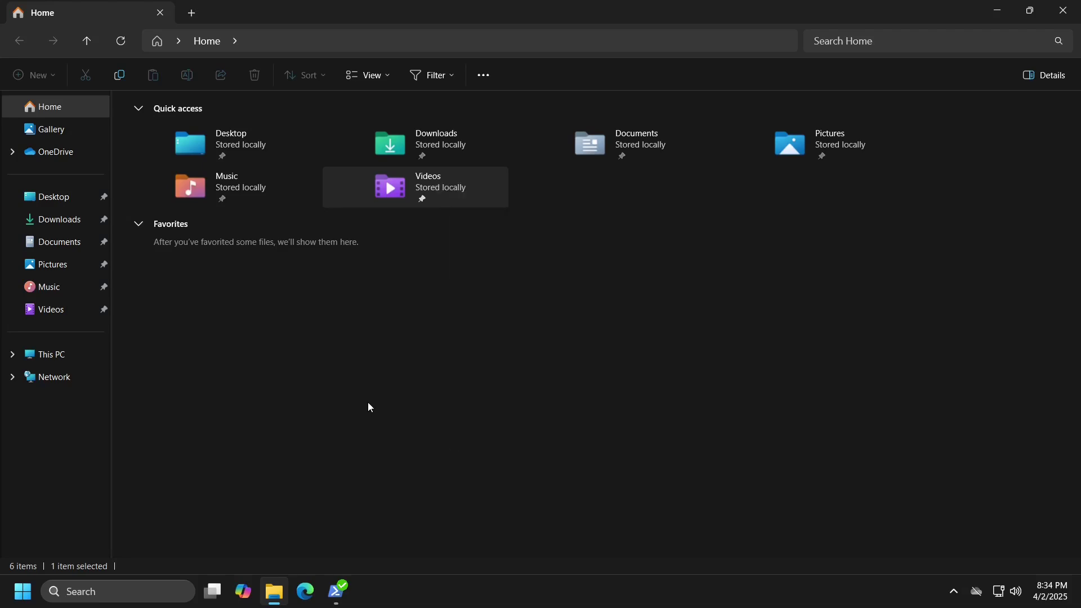
{"action": "left_click", "coordinate": [997, 10]}
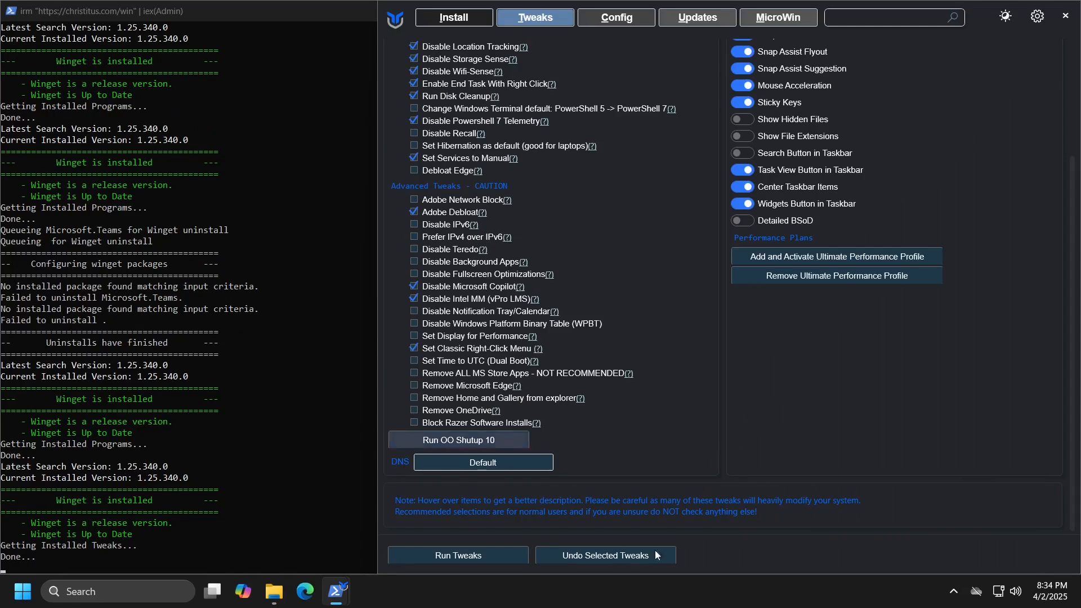
Step: Check the OneDrive tray panel shows it isn't connected, then tick the Remove OneDrive tweak
{"action": "left_click", "coordinate": [976, 591]}
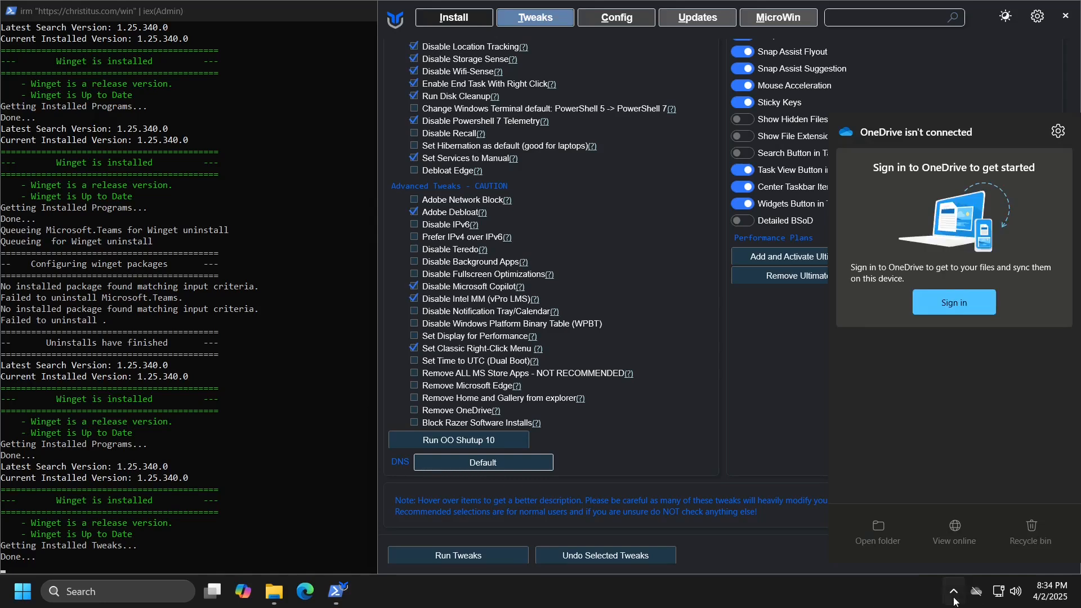
{"action": "left_click", "coordinate": [978, 594]}
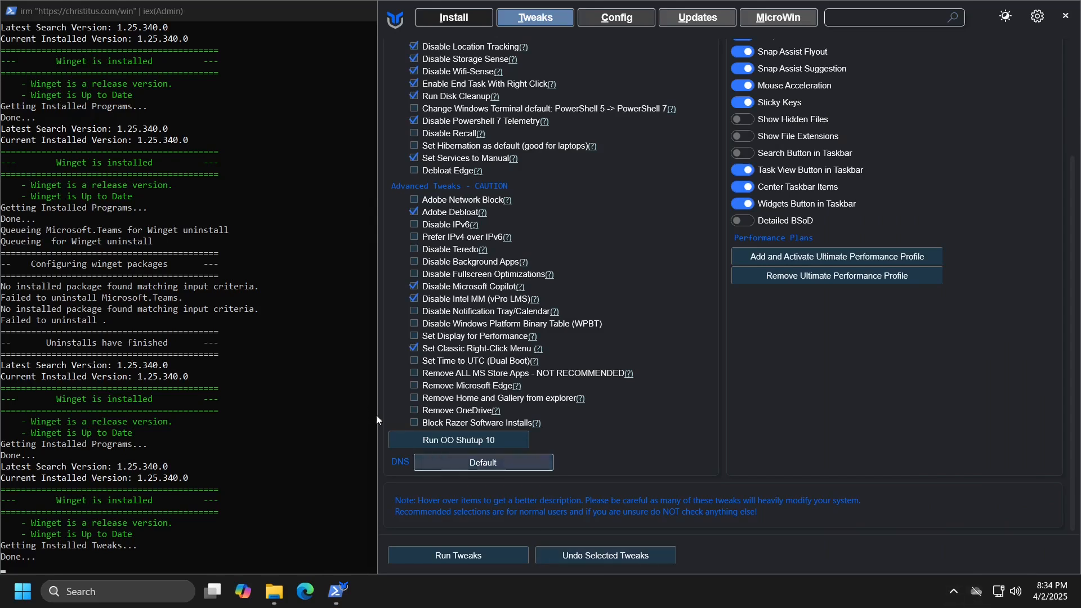
{"action": "left_click", "coordinate": [415, 411]}
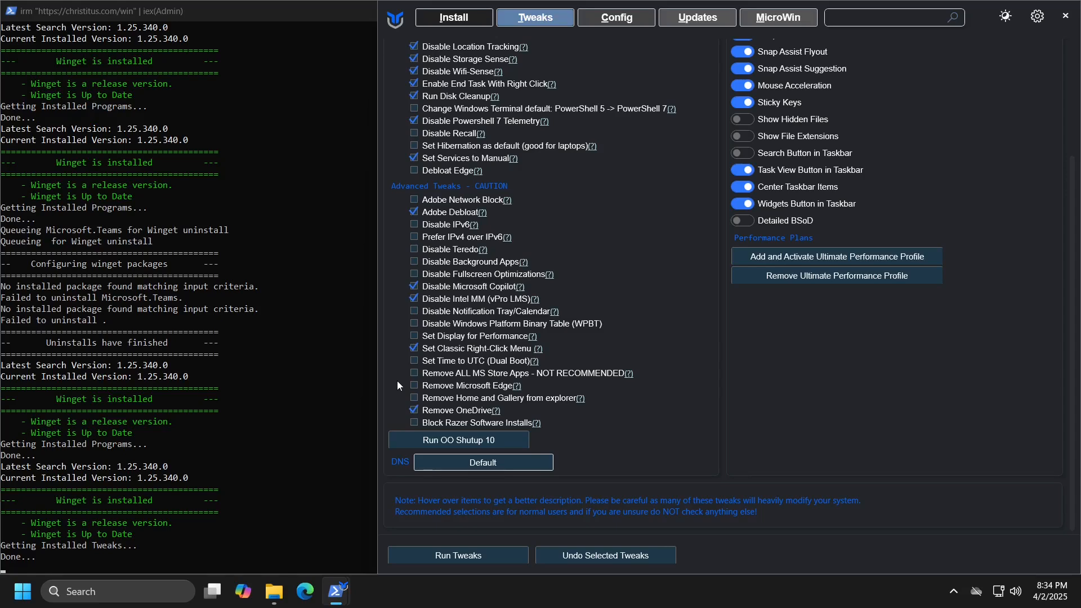
{"action": "left_click", "coordinate": [21, 592]}
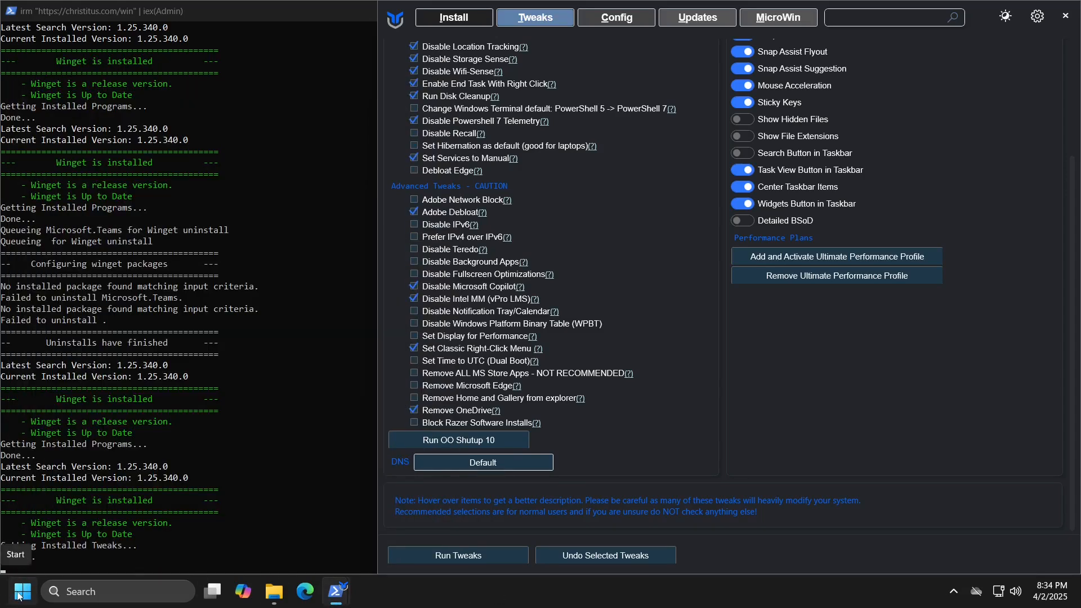
{"action": "right_click", "coordinate": [22, 591]}
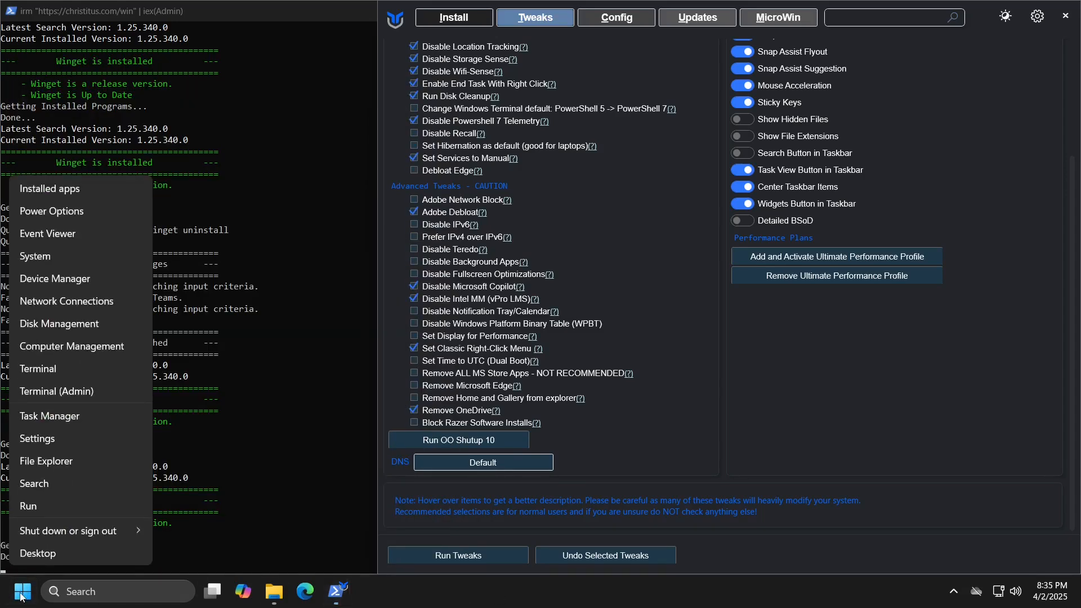
{"action": "left_click", "coordinate": [49, 417]}
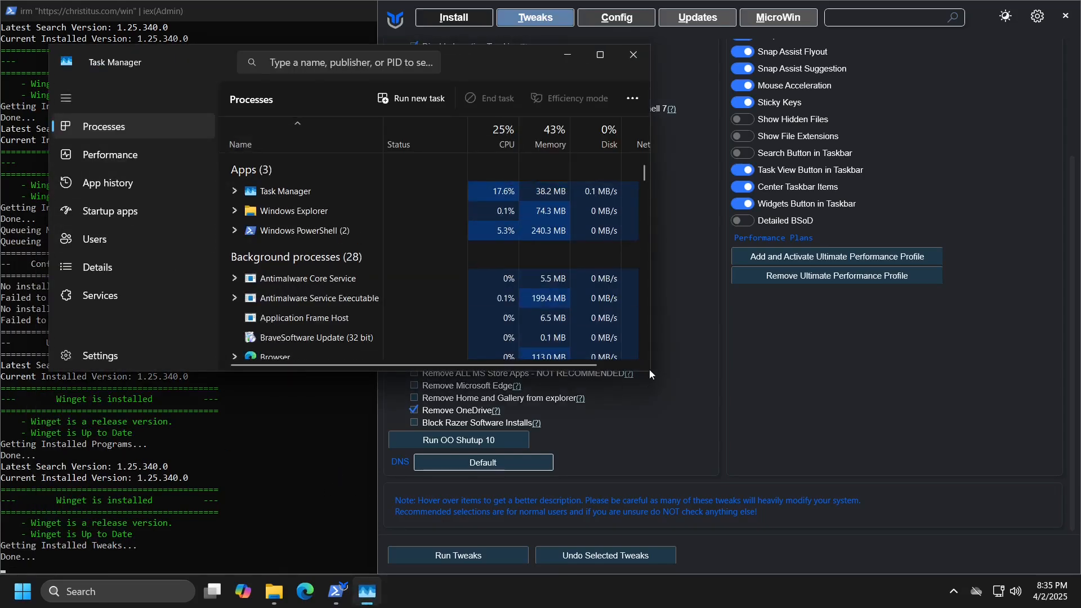
{"action": "mouse_move", "coordinate": [649, 371]}
{"action": "left_mouse_down"}
{"action": "mouse_move", "coordinate": [658, 490]}
{"action": "mouse_move", "coordinate": [776, 517]}
{"action": "left_mouse_up"}
{"action": "left_click", "coordinate": [110, 155]}
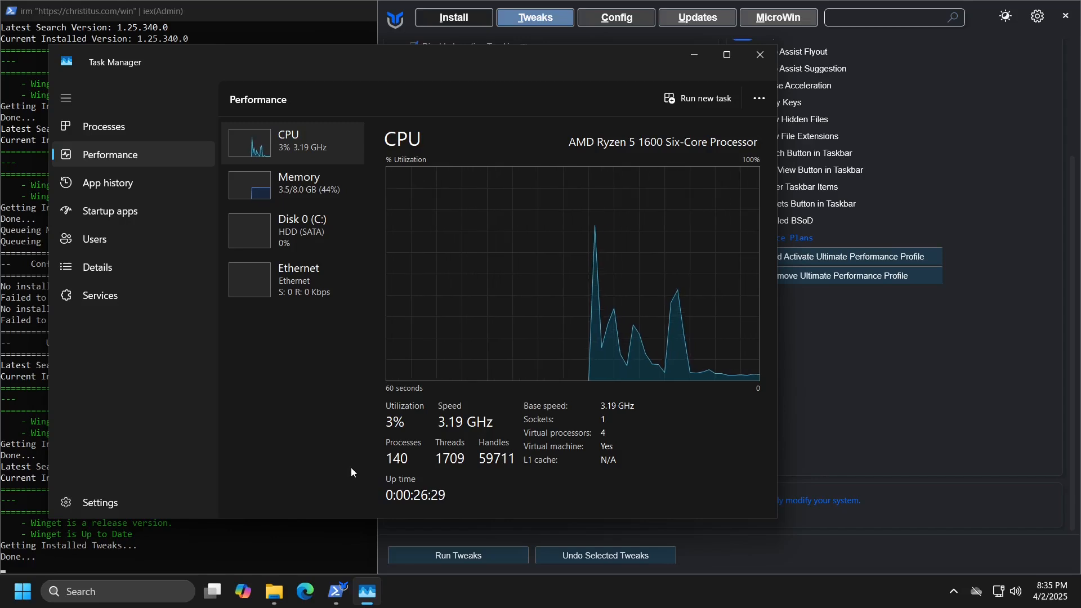
{"action": "left_click", "coordinate": [760, 55]}
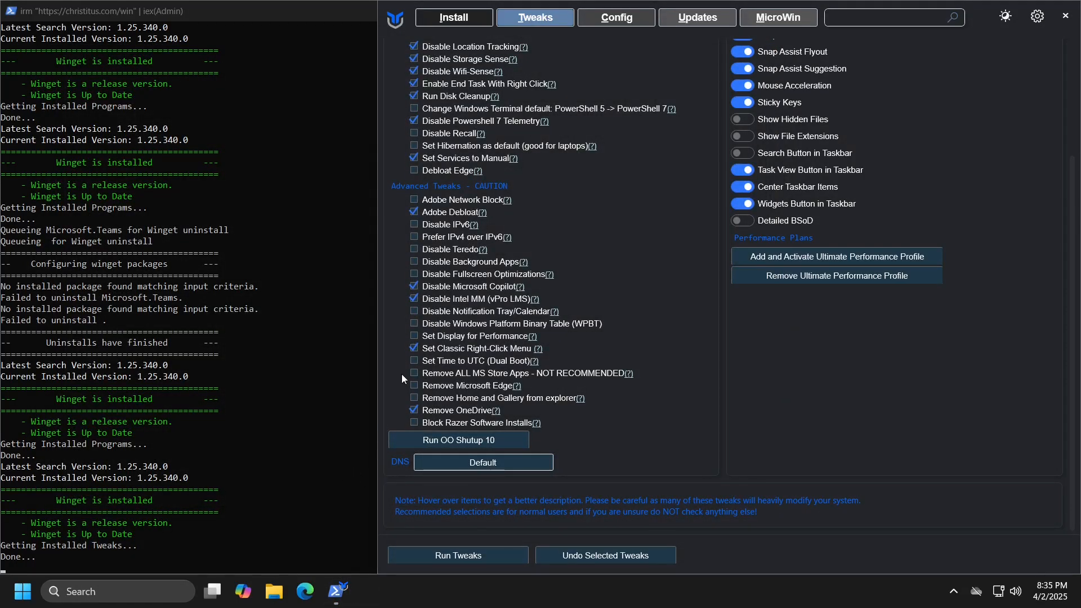
{"action": "scroll", "coordinate": [757, 401], "scroll_direction": "up", "scroll_amount": 5}
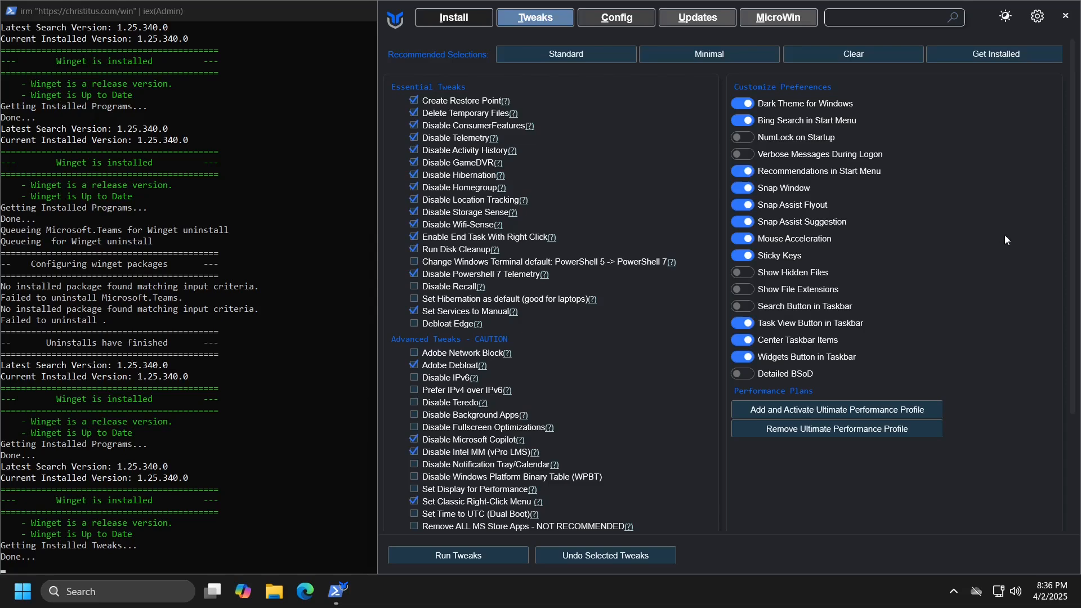
Step: Enable the Dark Theme for Windows toggle in the Tweaks list
{"action": "left_click", "coordinate": [743, 104]}
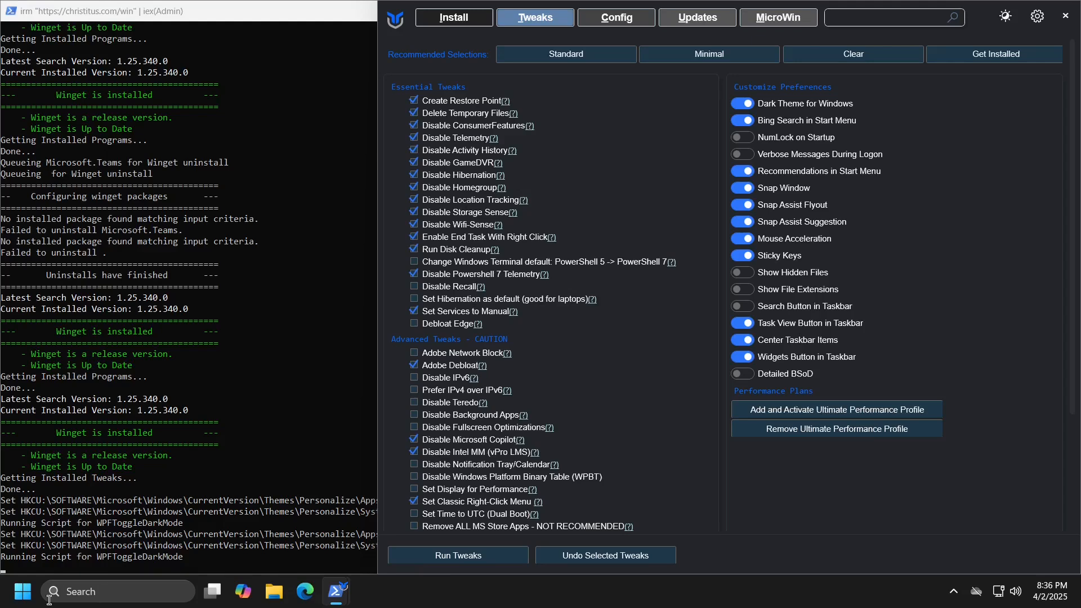
Step: Run the selected tweaks and watch the PowerShell console until they finish
{"action": "left_click", "coordinate": [494, 555]}
{"action": "left_click", "coordinate": [505, 557]}
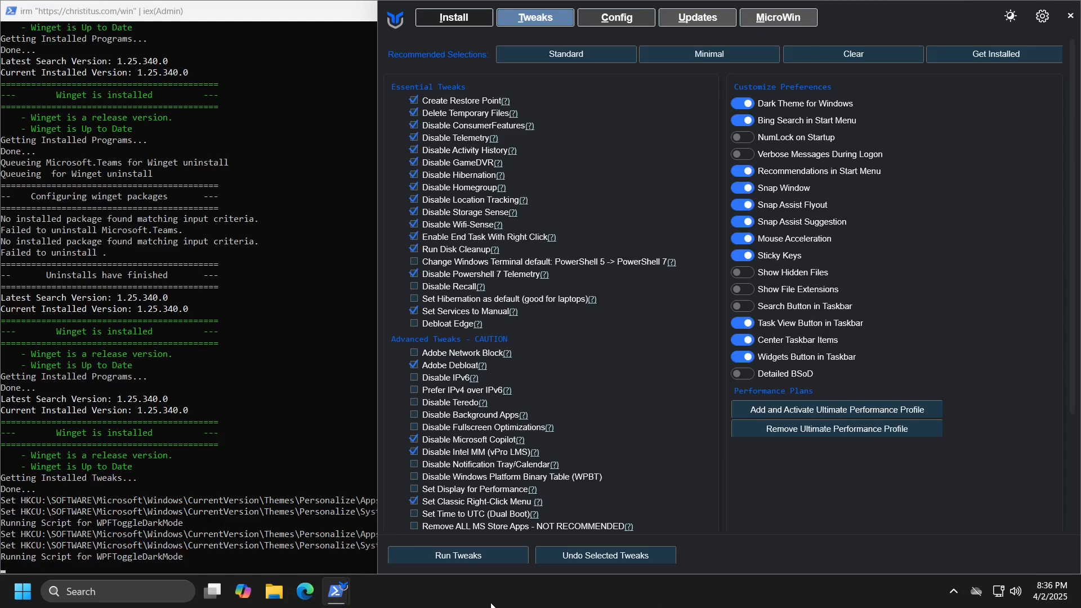
{"action": "left_click", "coordinate": [241, 87]}
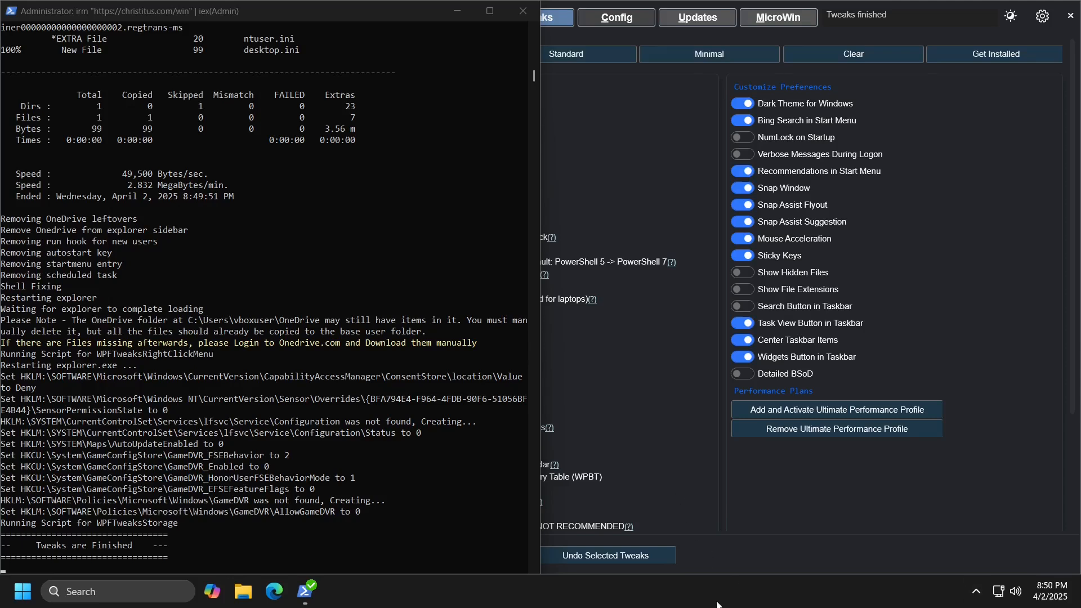
{"action": "left_click", "coordinate": [243, 591]}
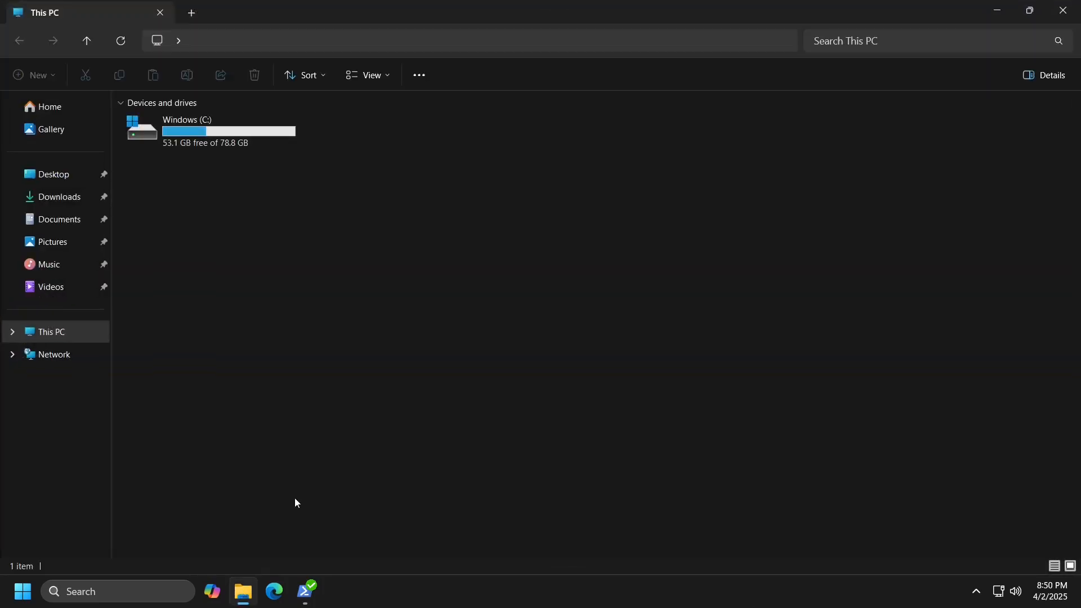
{"action": "right_click", "coordinate": [230, 134]}
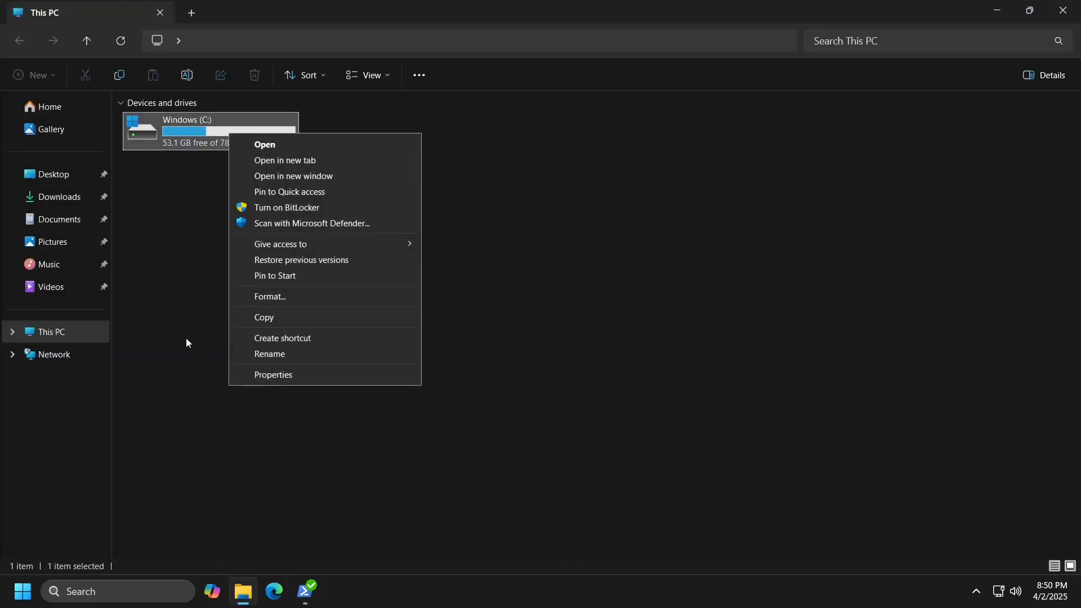
{"action": "left_click", "coordinate": [192, 306]}
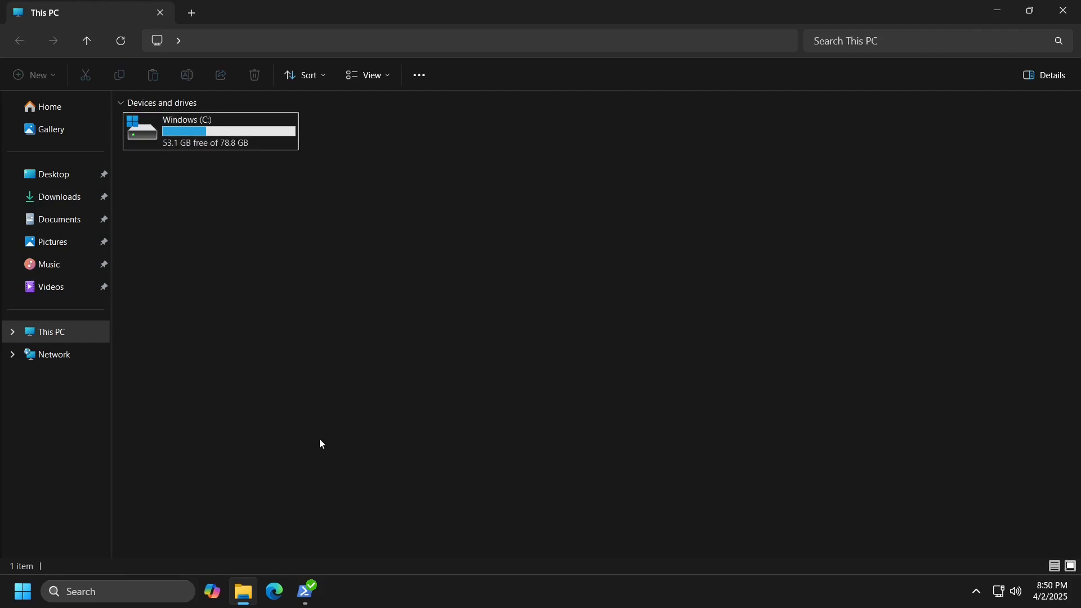
{"action": "left_click", "coordinate": [1063, 10]}
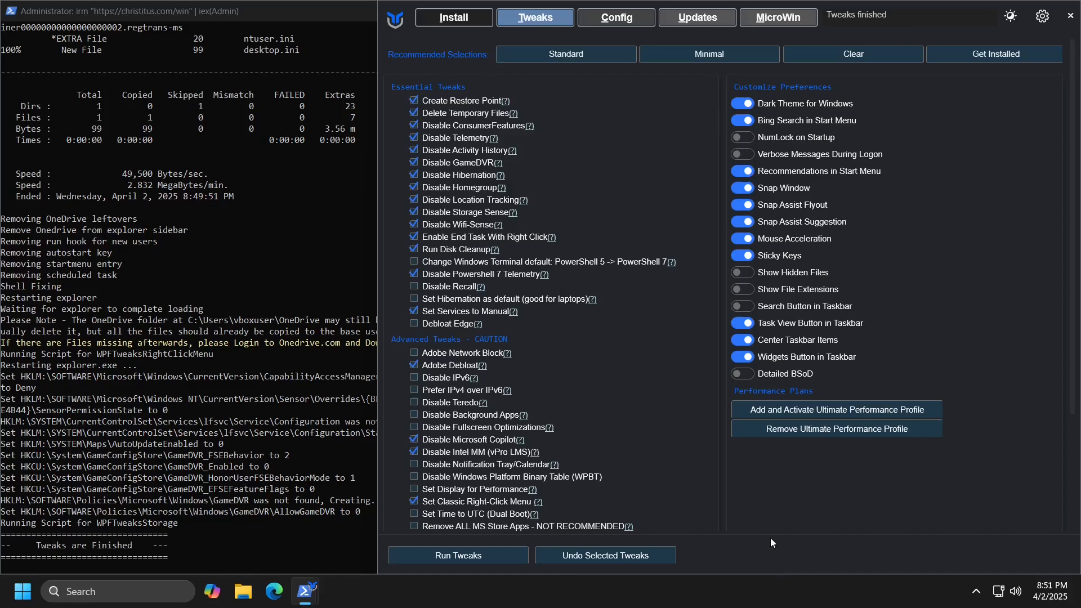
{"action": "scroll", "coordinate": [665, 401], "scroll_direction": "down", "scroll_amount": 5}
{"action": "scroll", "coordinate": [664, 402], "scroll_direction": "down", "scroll_amount": 3}
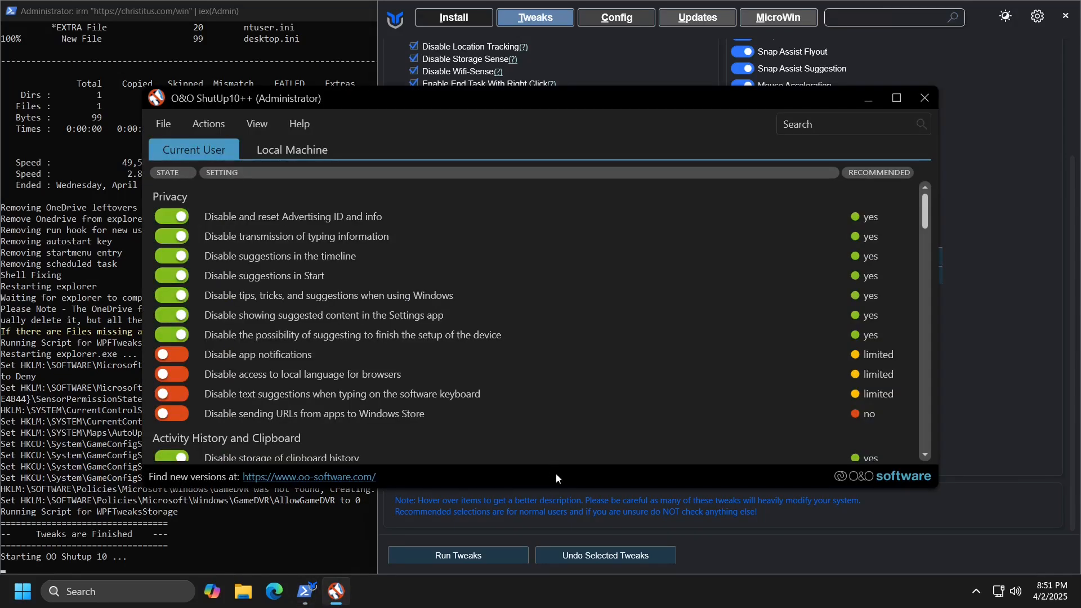
{"action": "left_click", "coordinate": [920, 100]}
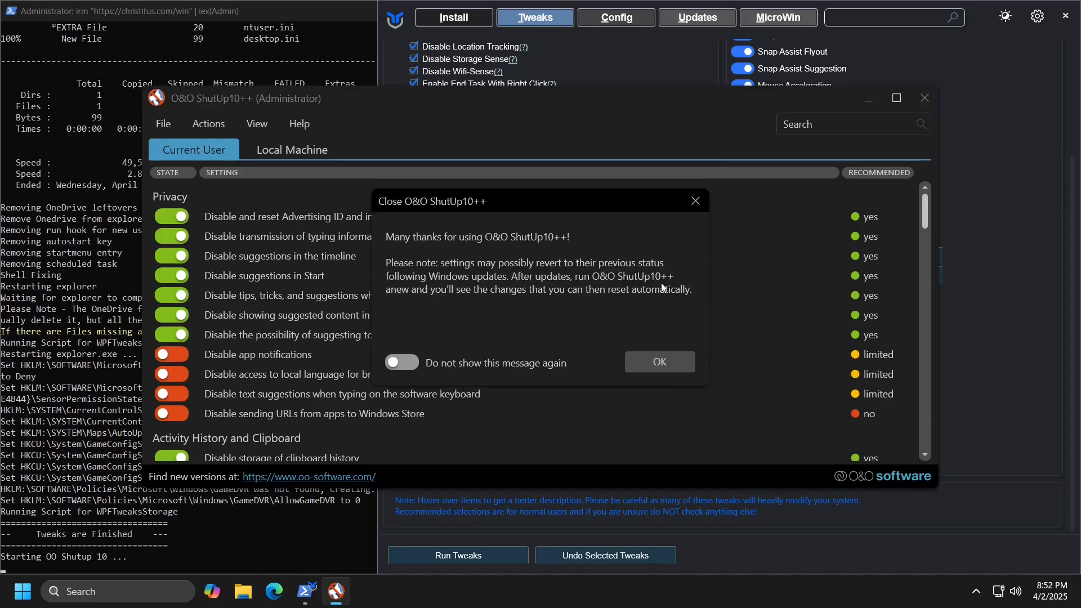
{"action": "left_click", "coordinate": [654, 363]}
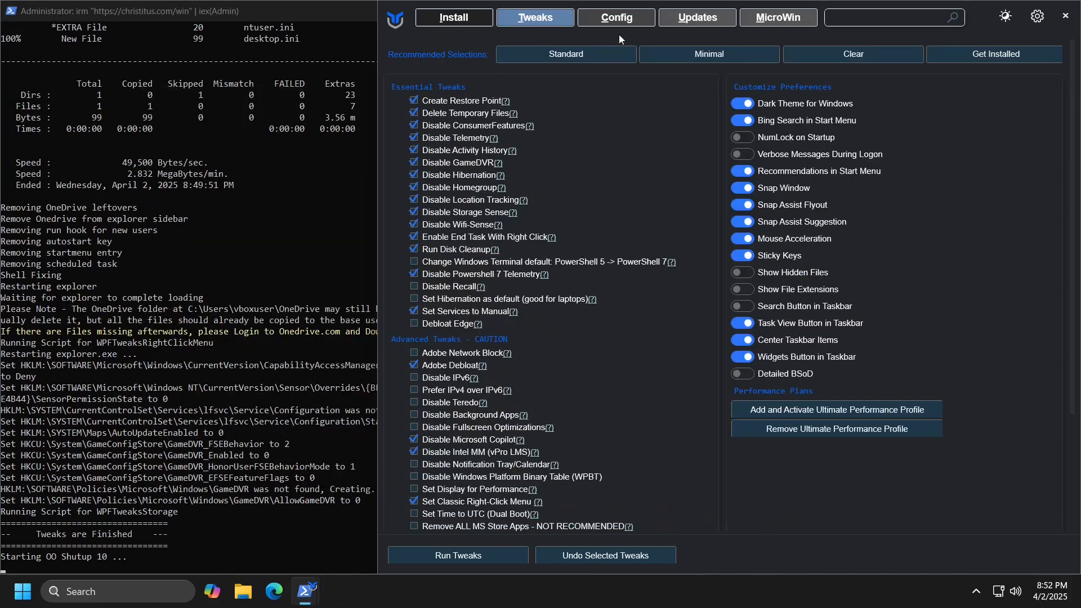
Step: Switch WinUtil to the Config page of features, fixes and legacy panels
{"action": "left_click", "coordinate": [618, 20]}
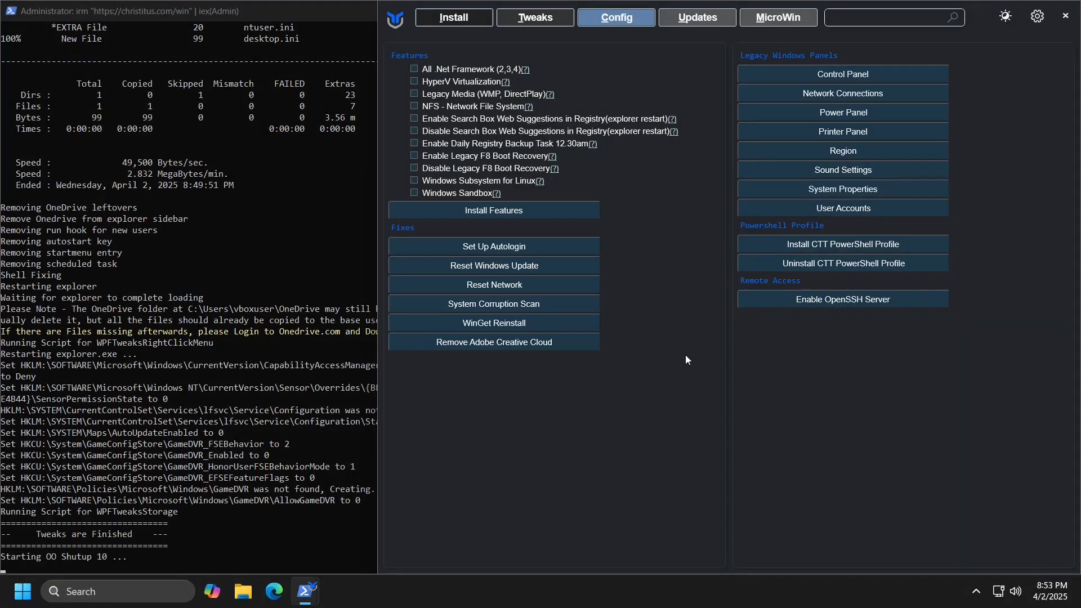
Step: Switch WinUtil to the Updates page with the Windows Update presets
{"action": "left_click", "coordinate": [698, 20]}
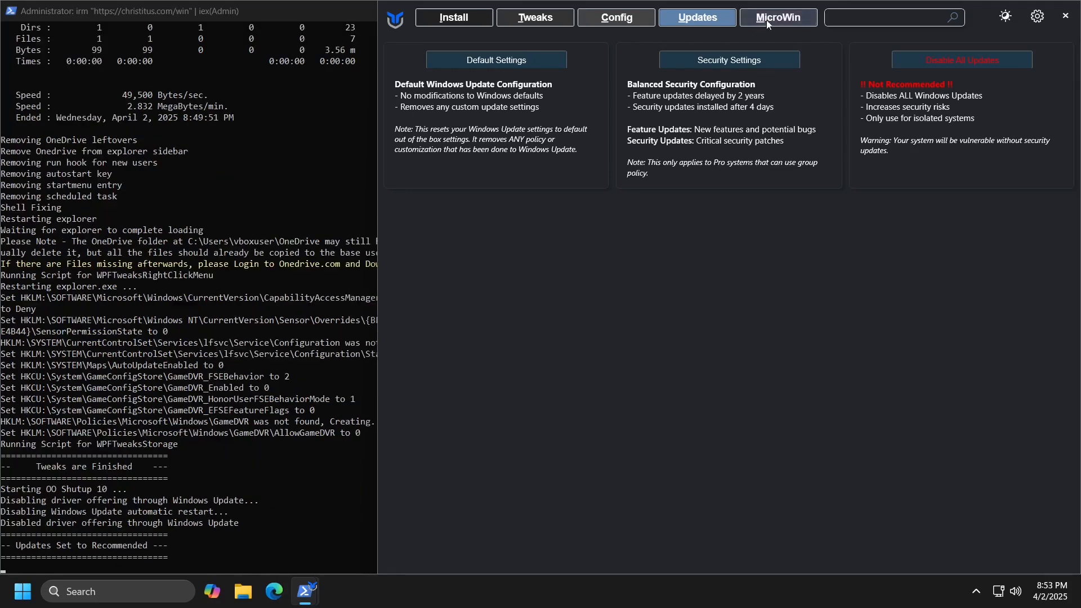
Step: Switch WinUtil to the MicroWin image builder page
{"action": "left_click", "coordinate": [771, 19]}
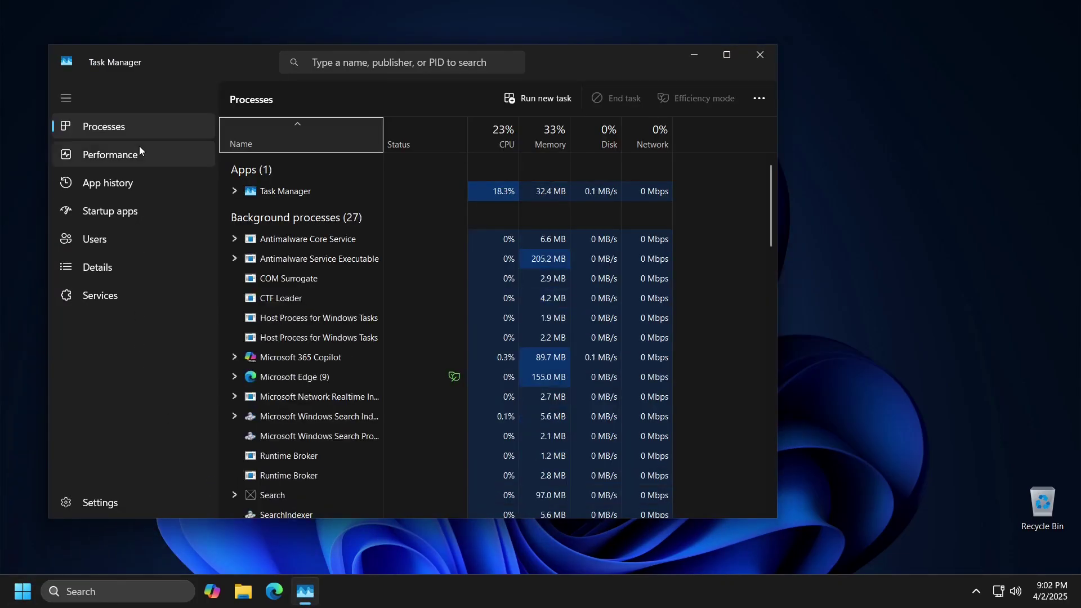
Step: Show Task Manager's Performance view reporting 91 processes after the restart
{"action": "left_click", "coordinate": [127, 153]}
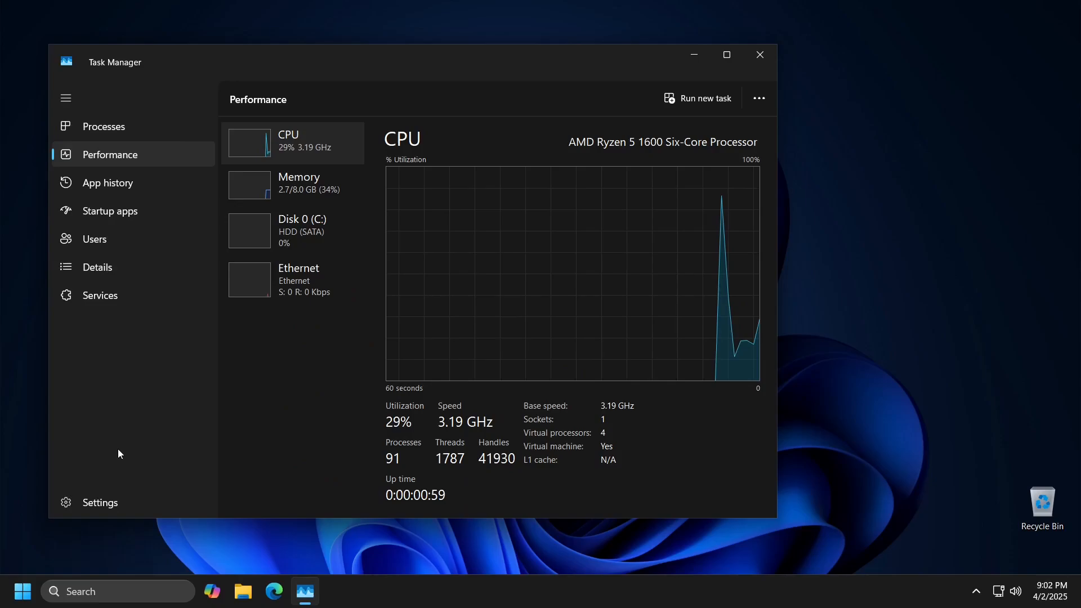